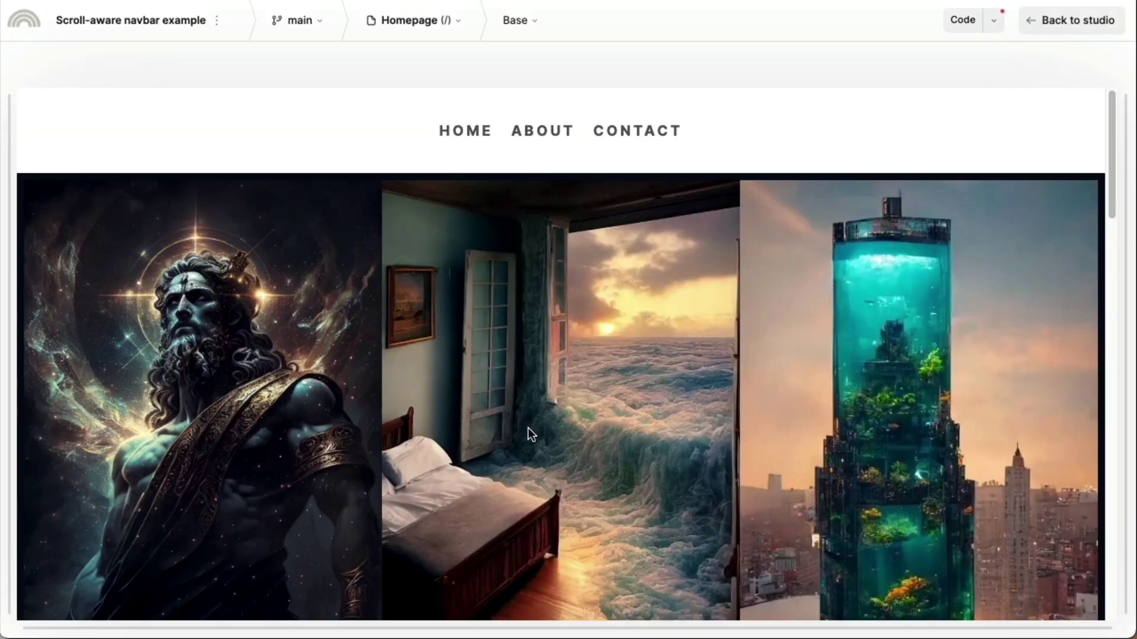
Scroll the navbar preview up and down, return to the studio, then switch to the IDE.
scroll(679, 433, down, 5)
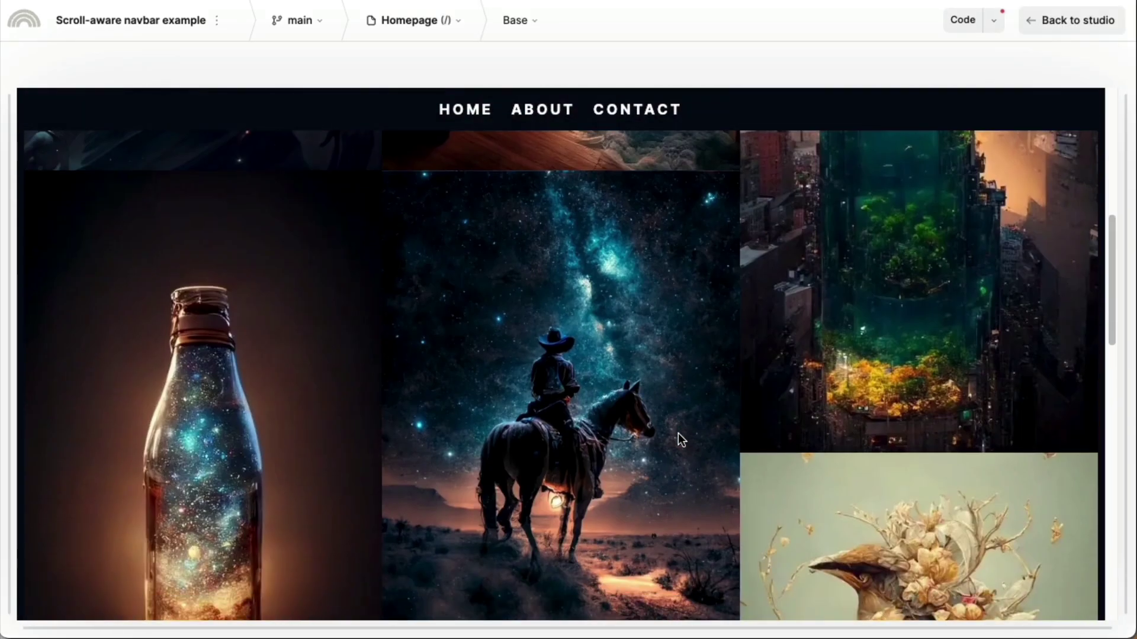
scroll(677, 432, up, 5)
scroll(680, 435, down, 5)
scroll(688, 456, up, 5)
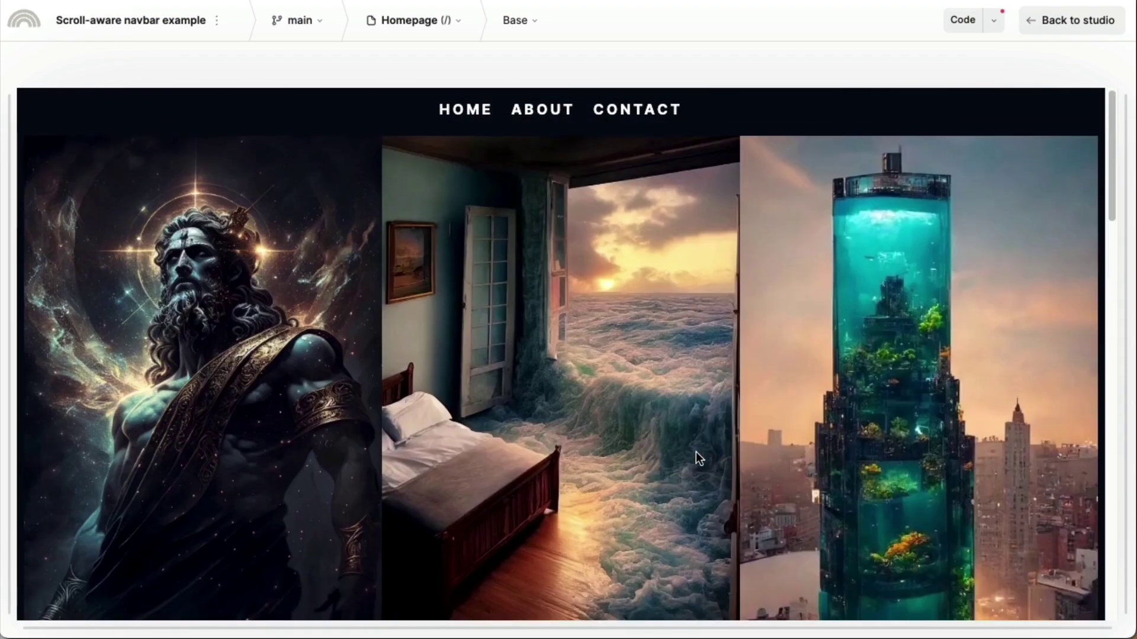
click(1040, 18)
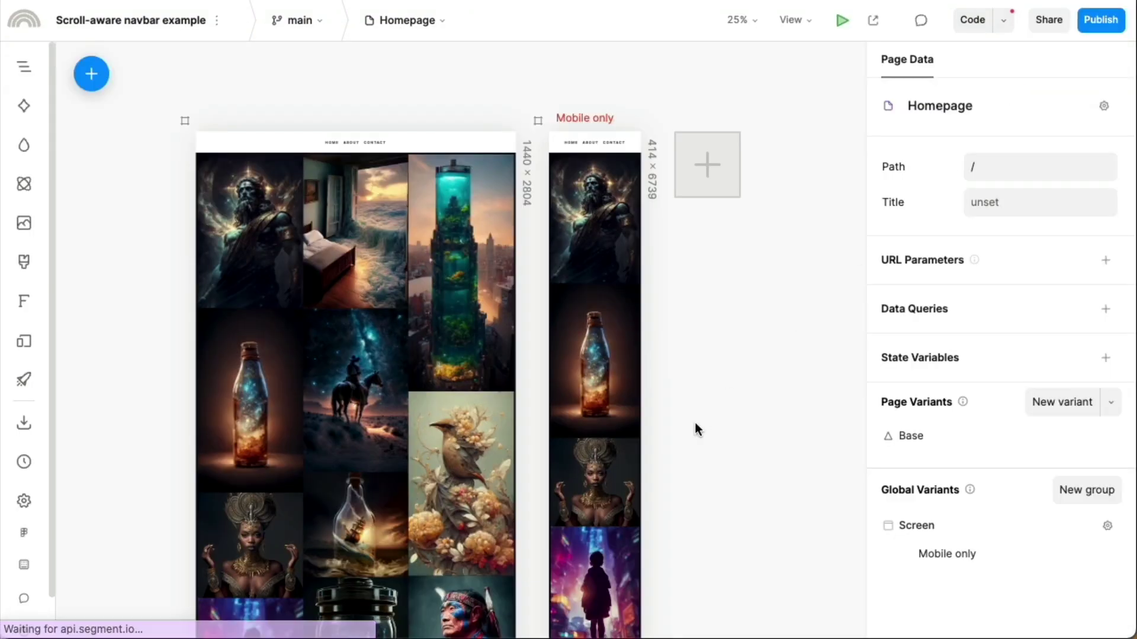
key(super+Tab)
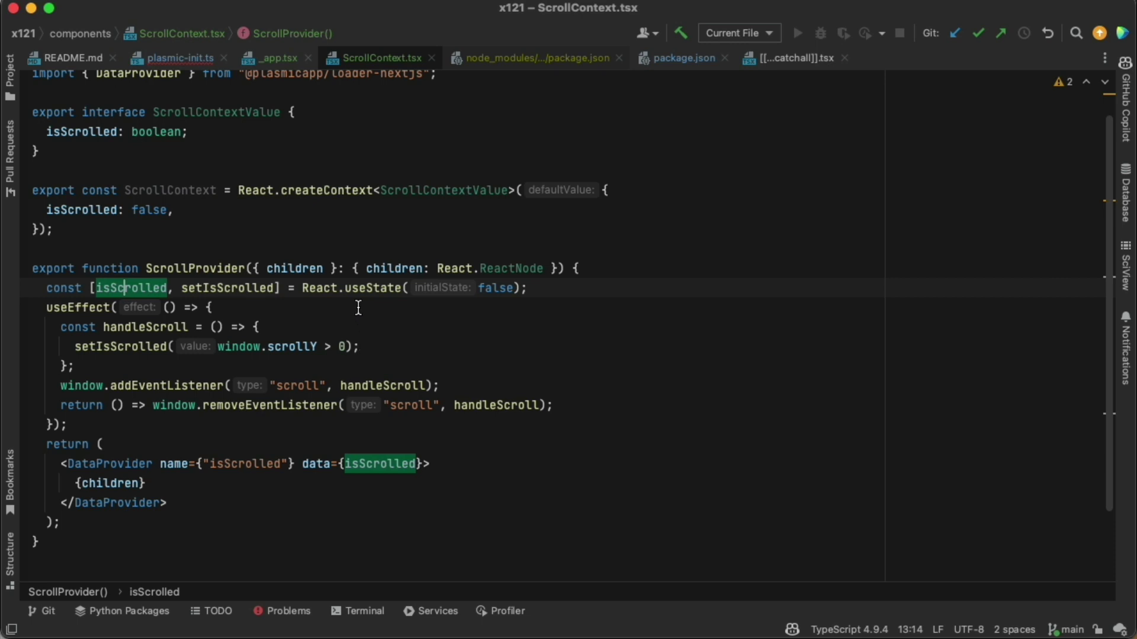
mouse_move(362, 299)
click(123, 468)
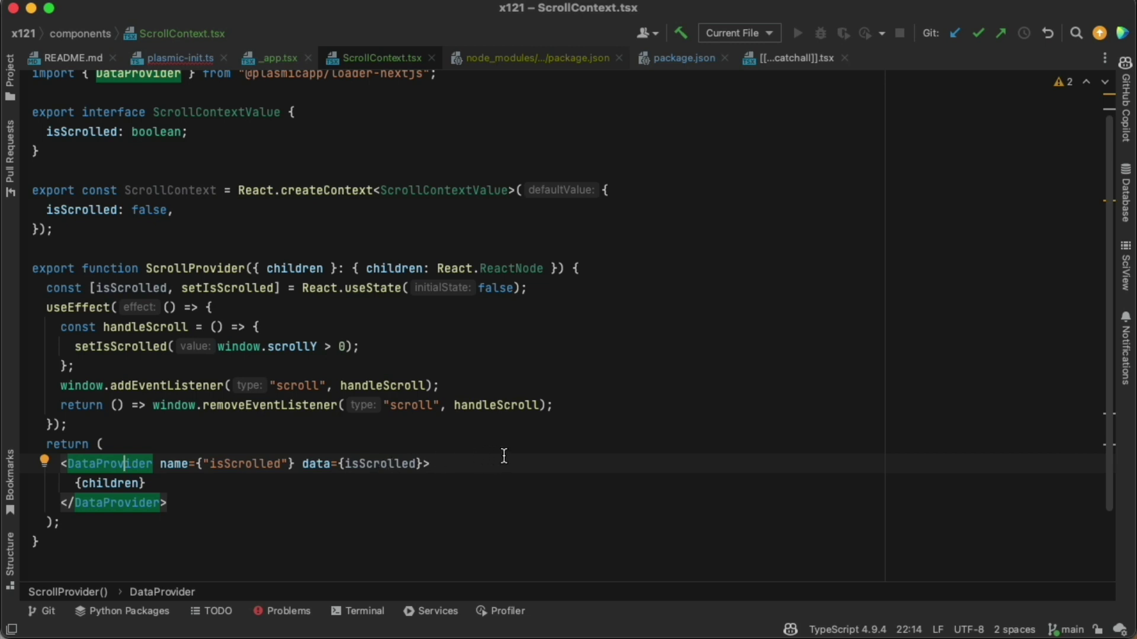
Open plasmic-init.ts and scroll down to the PLASMIC.registerGlobalContext(ScrollProvider) call.
click(183, 52)
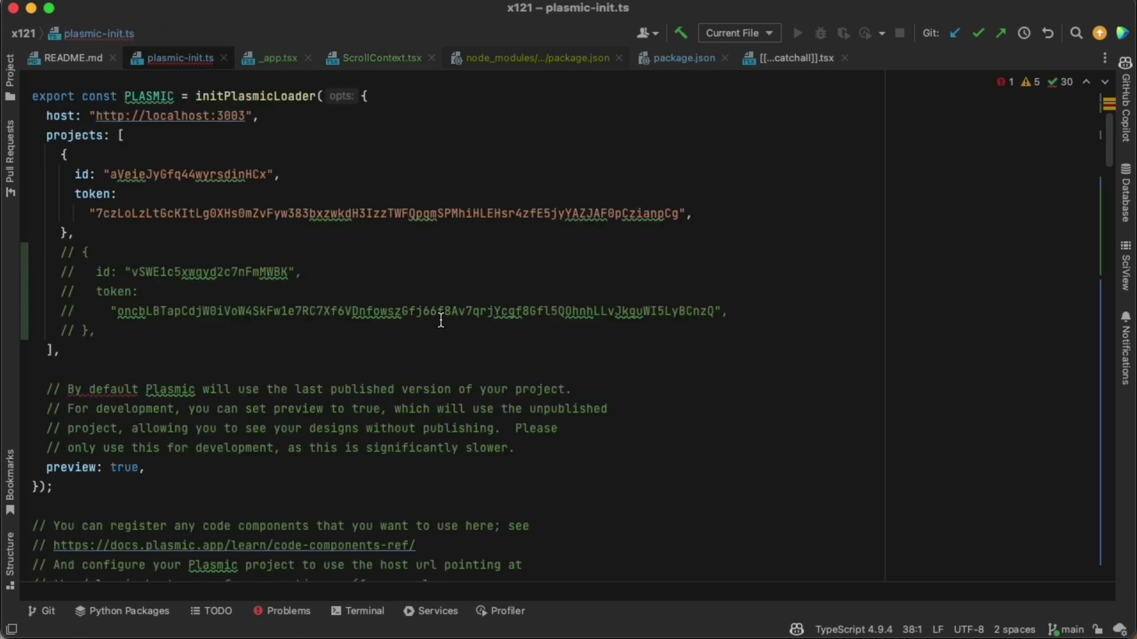
scroll(459, 431, down, 5)
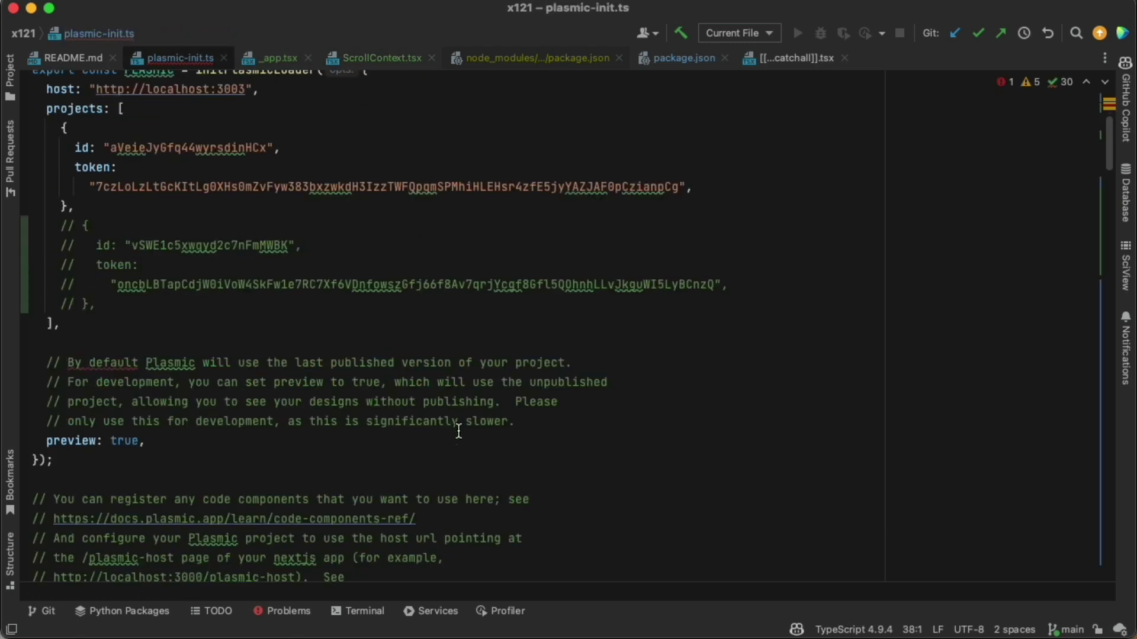
scroll(455, 434, down, 1)
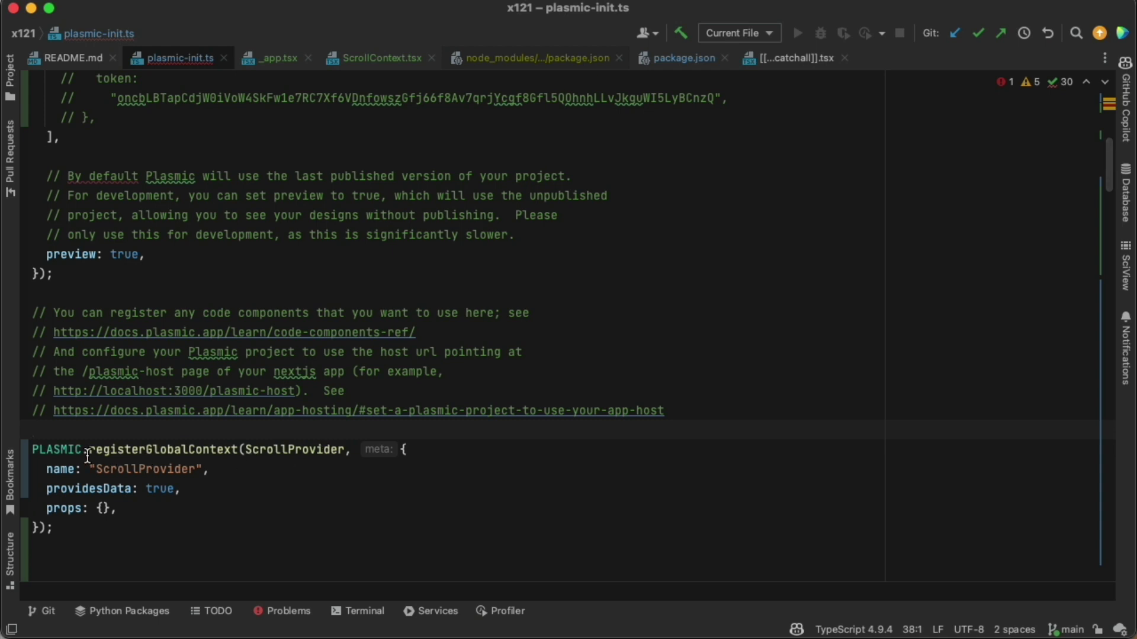
mouse_move(96, 456)
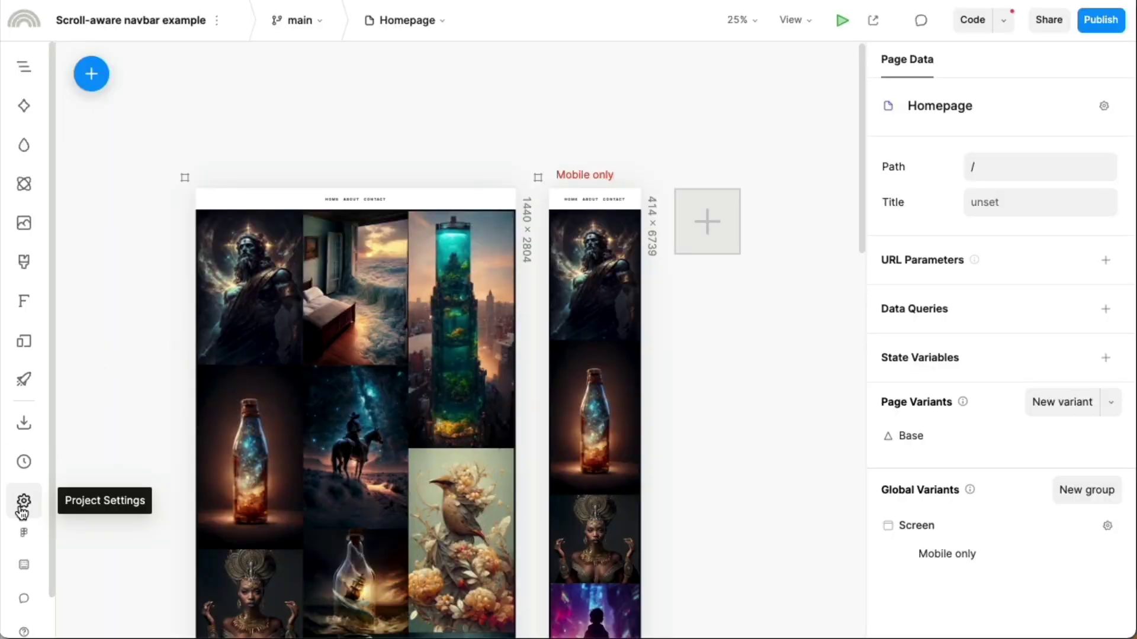
Check ScrollProvider in Project Settings, select the Navbar, and open the pages and components list.
click(24, 503)
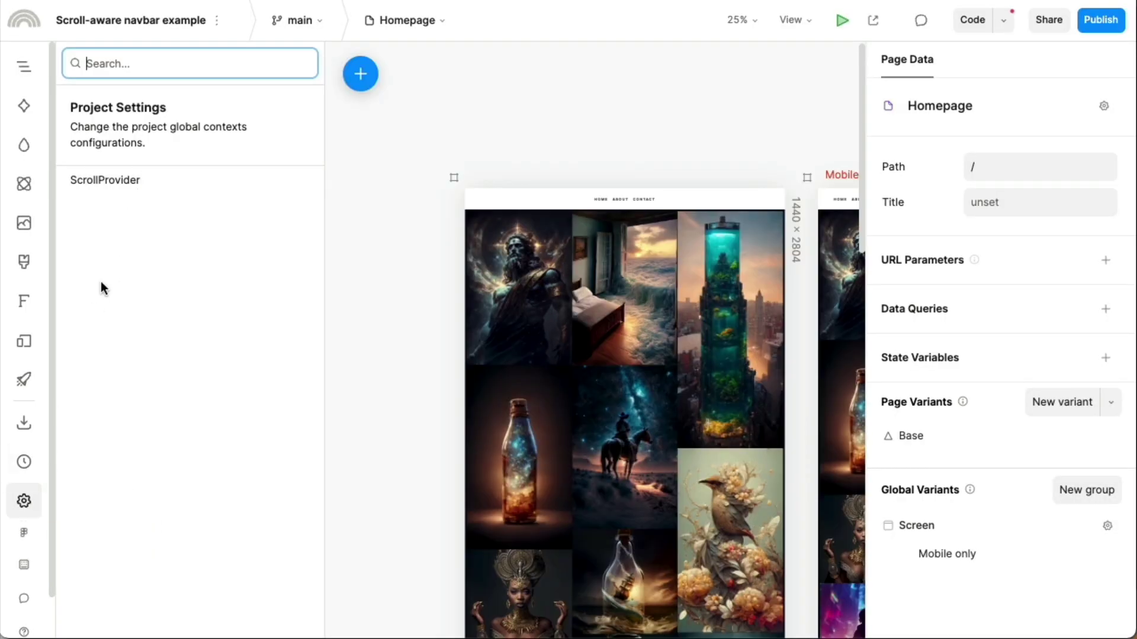
click(24, 501)
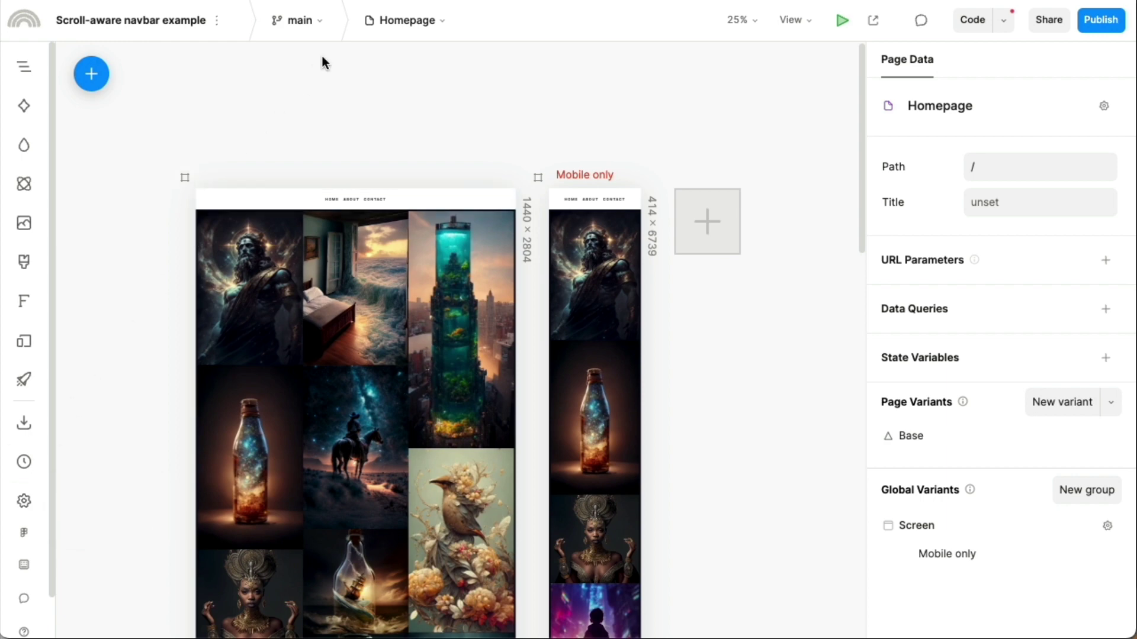
click(440, 197)
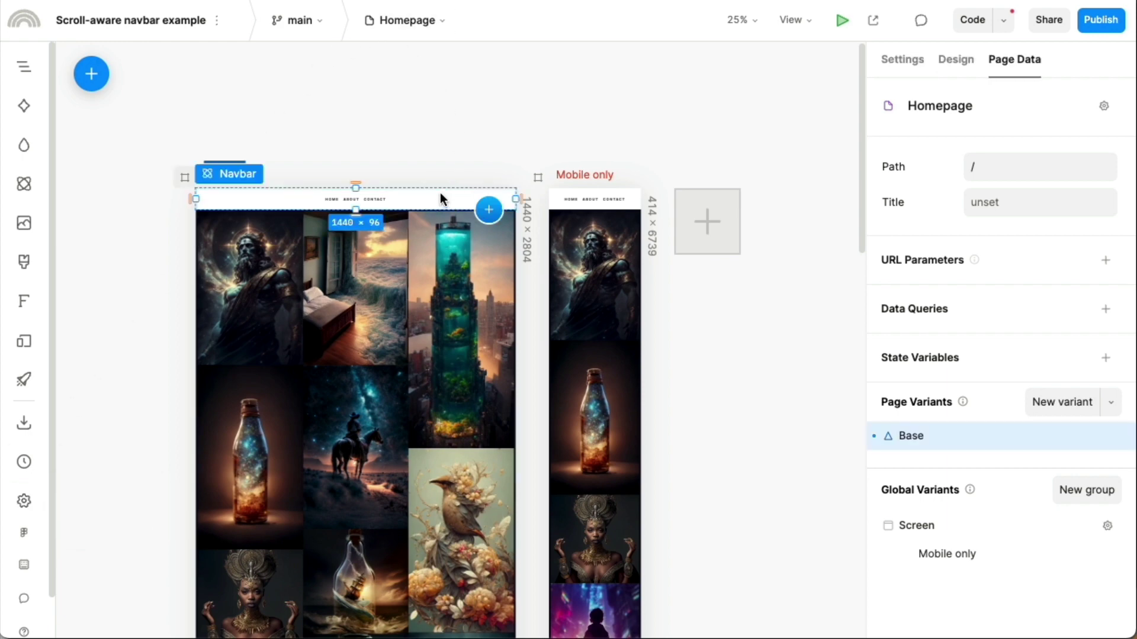
click(405, 21)
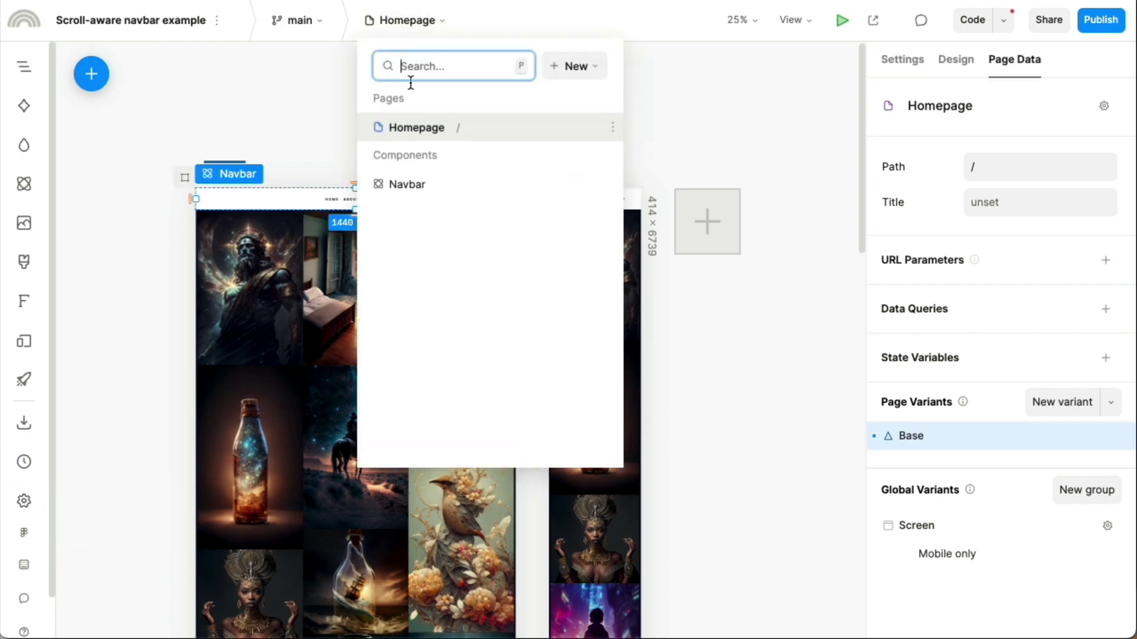
Open the Navbar component and view the Design properties of the Base variant's link stack.
click(414, 188)
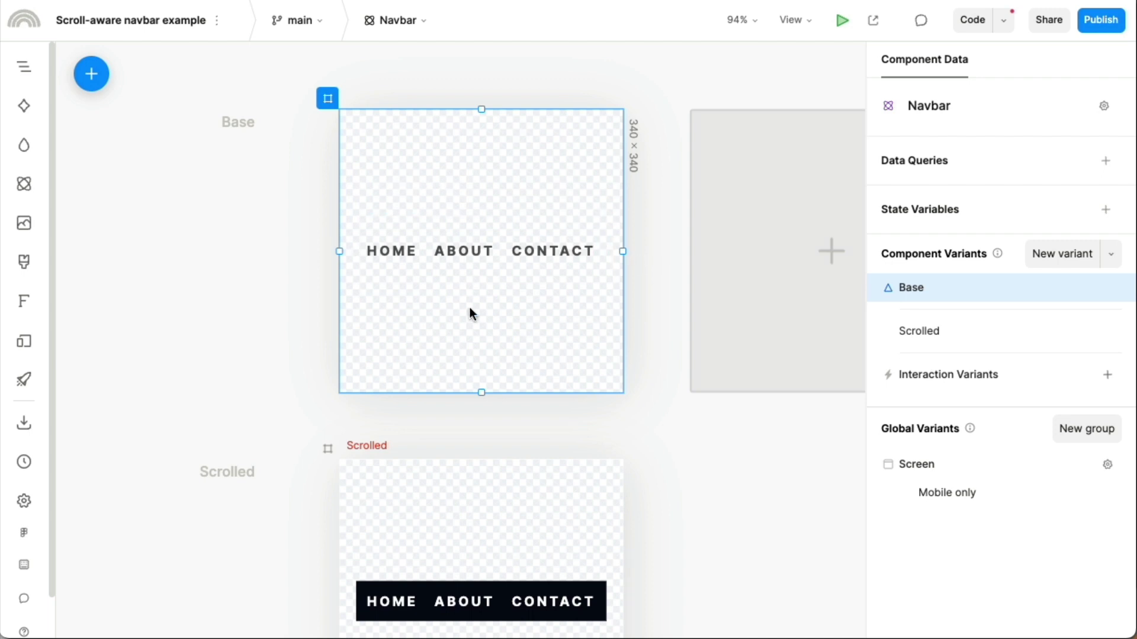
scroll(469, 332, down, 4)
scroll(451, 355, up, 4)
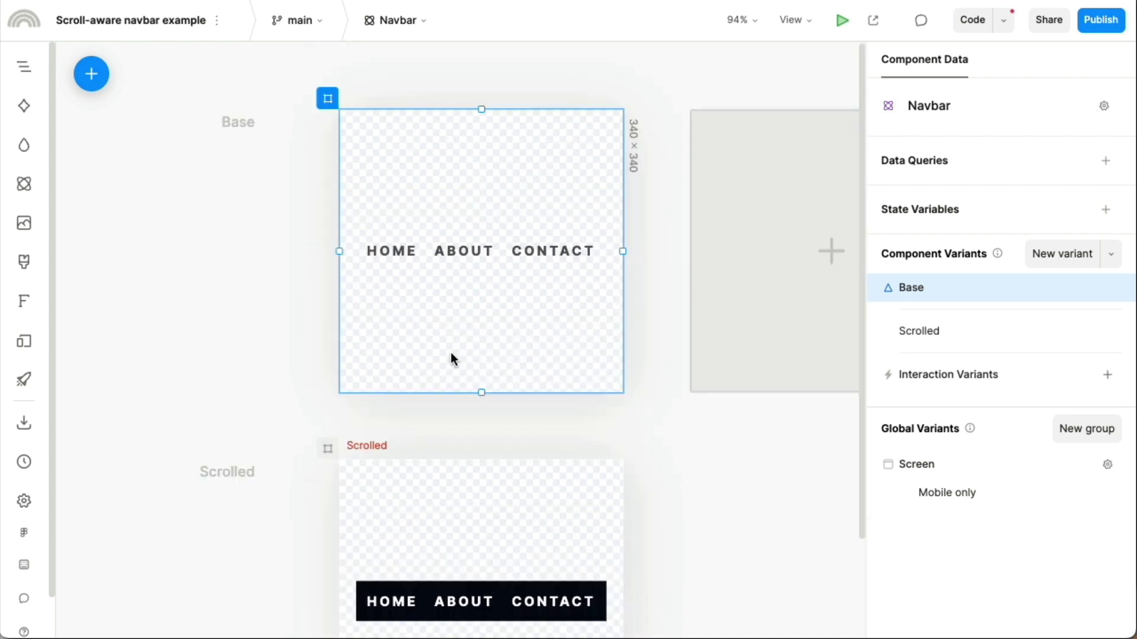
click(510, 284)
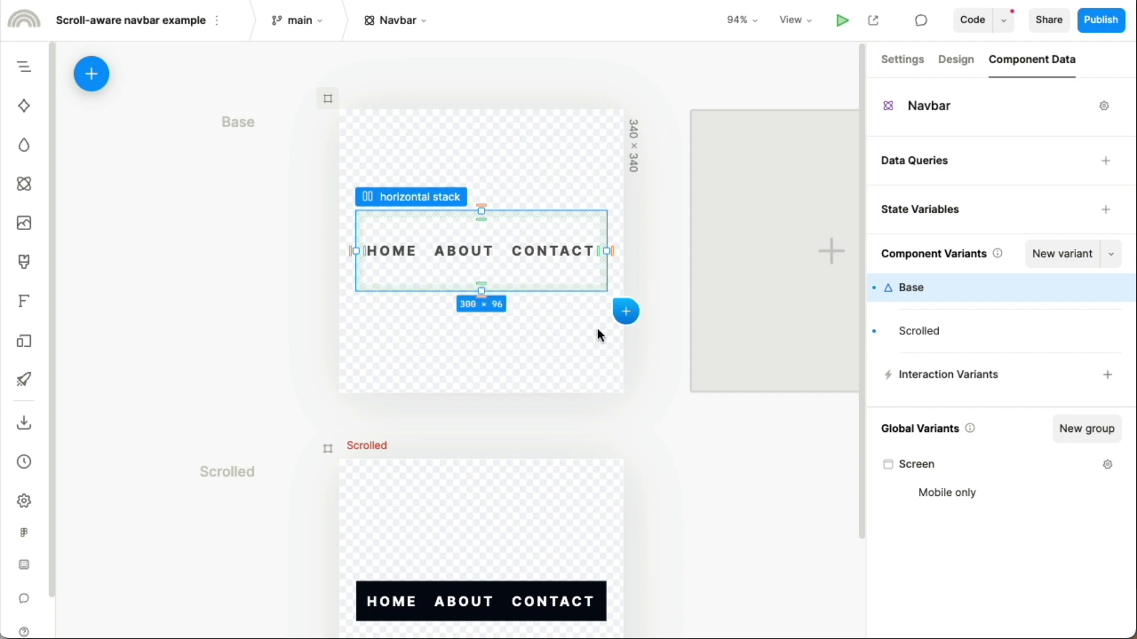
click(963, 60)
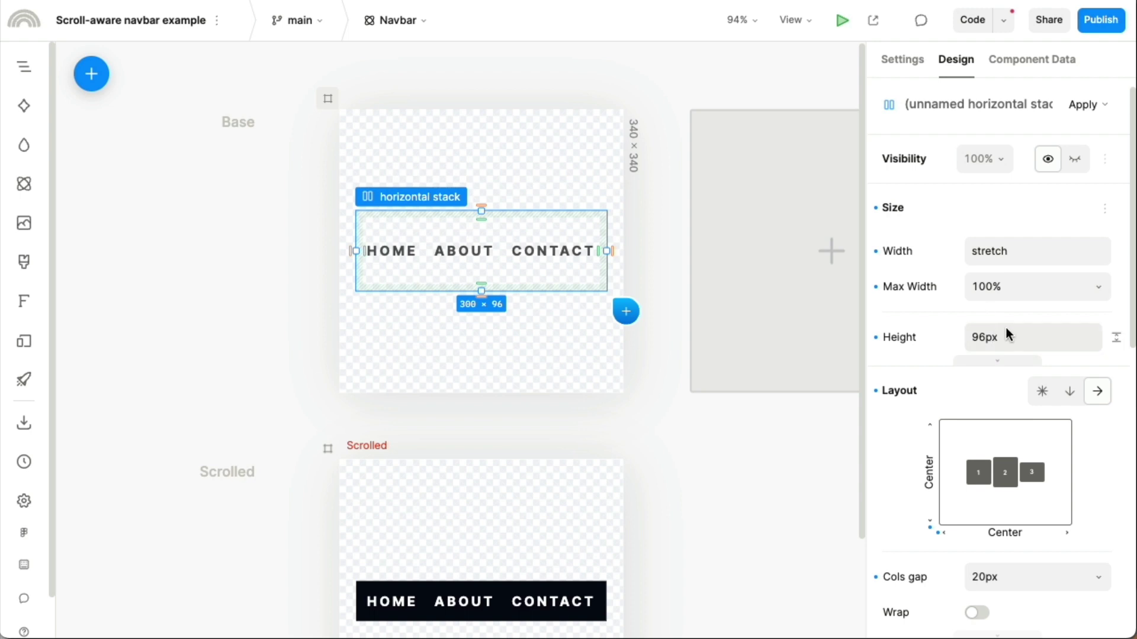
scroll(553, 436, down, 2)
click(532, 475)
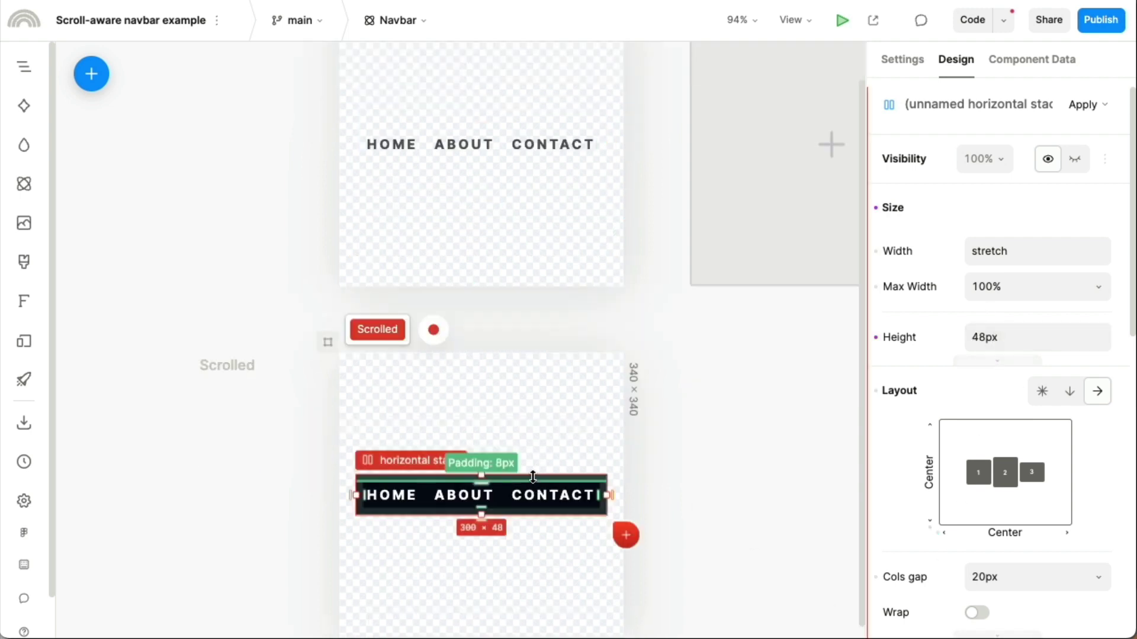
click(577, 182)
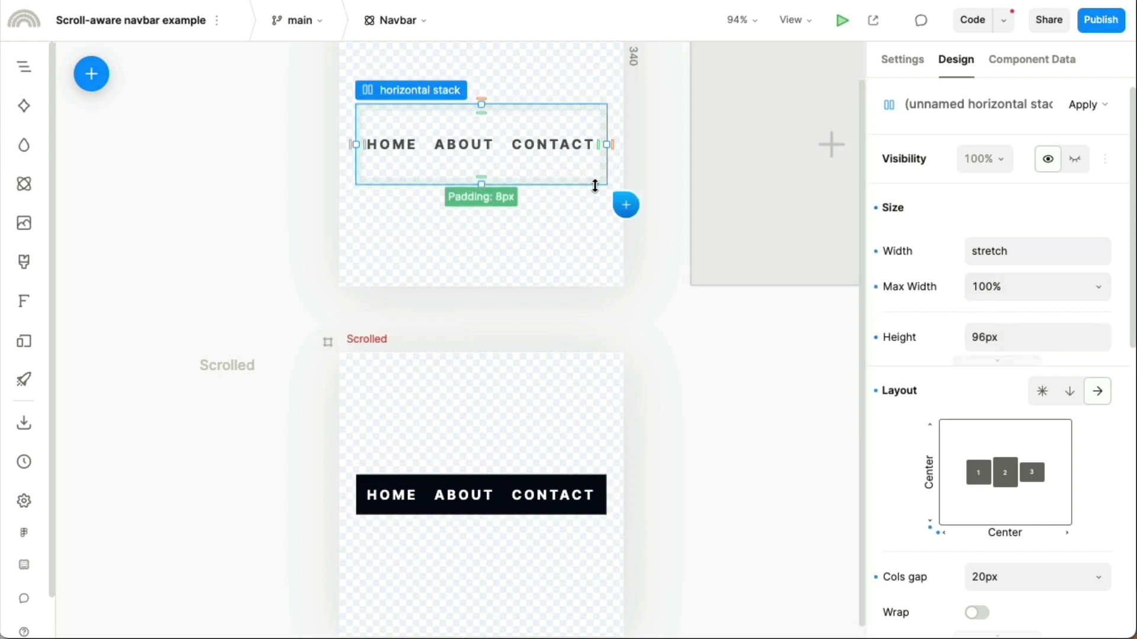
scroll(954, 325, down, 10)
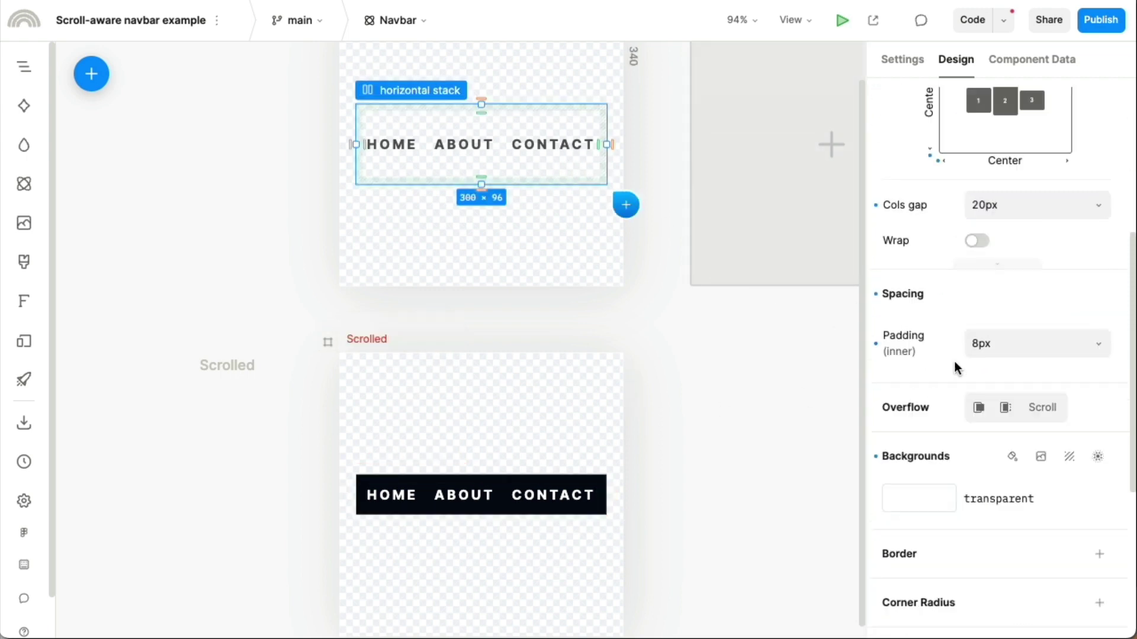
click(506, 477)
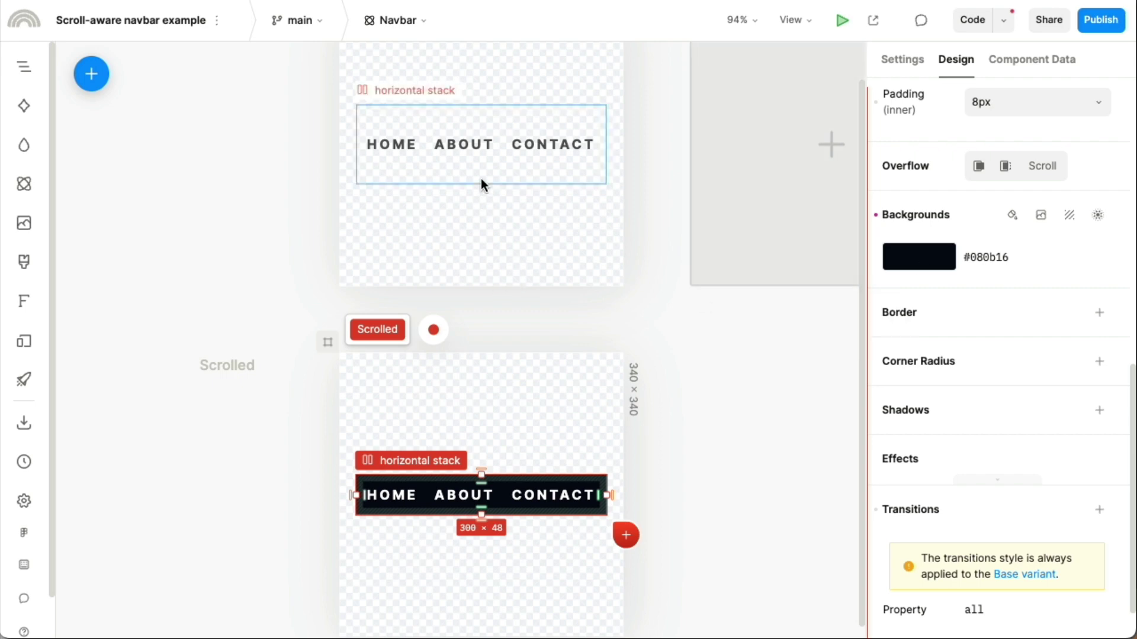
click(498, 178)
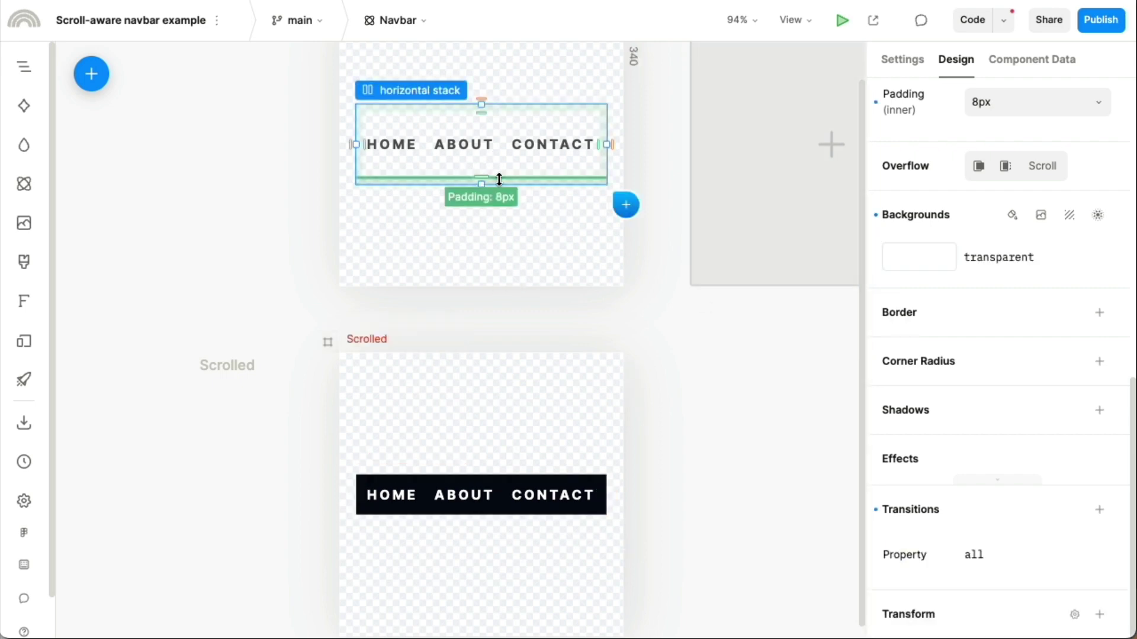
click(963, 556)
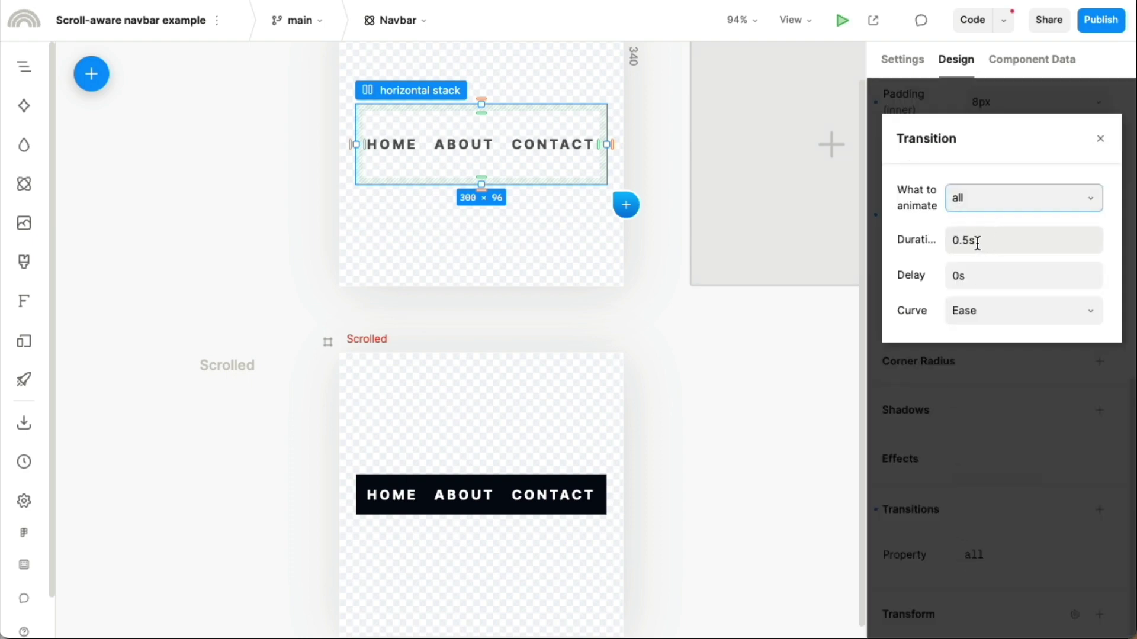
click(996, 434)
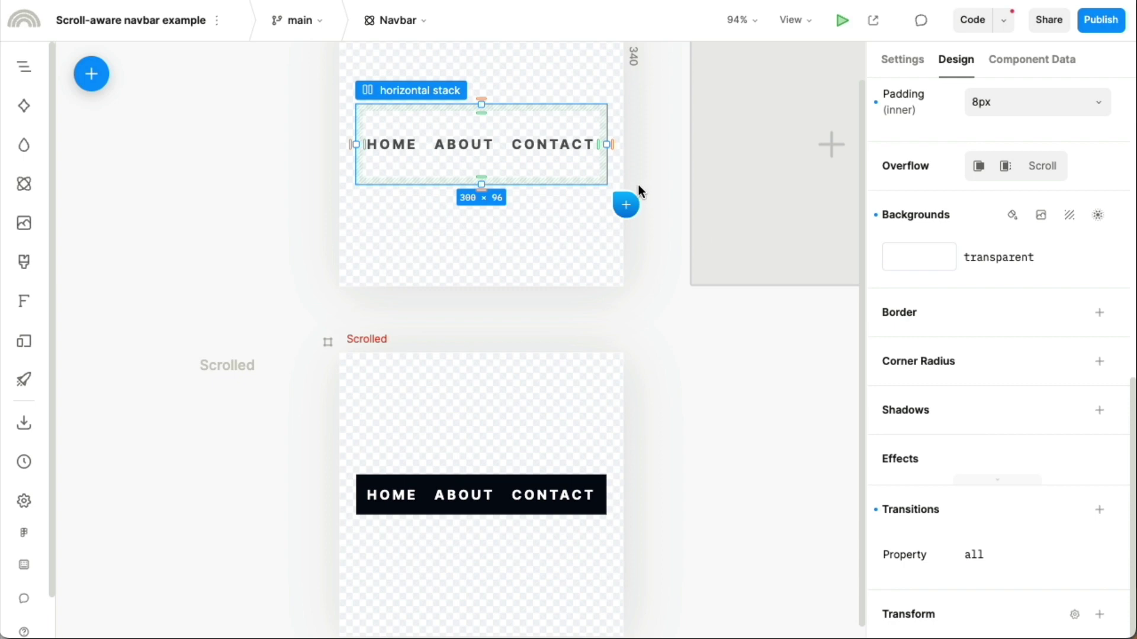
click(392, 147)
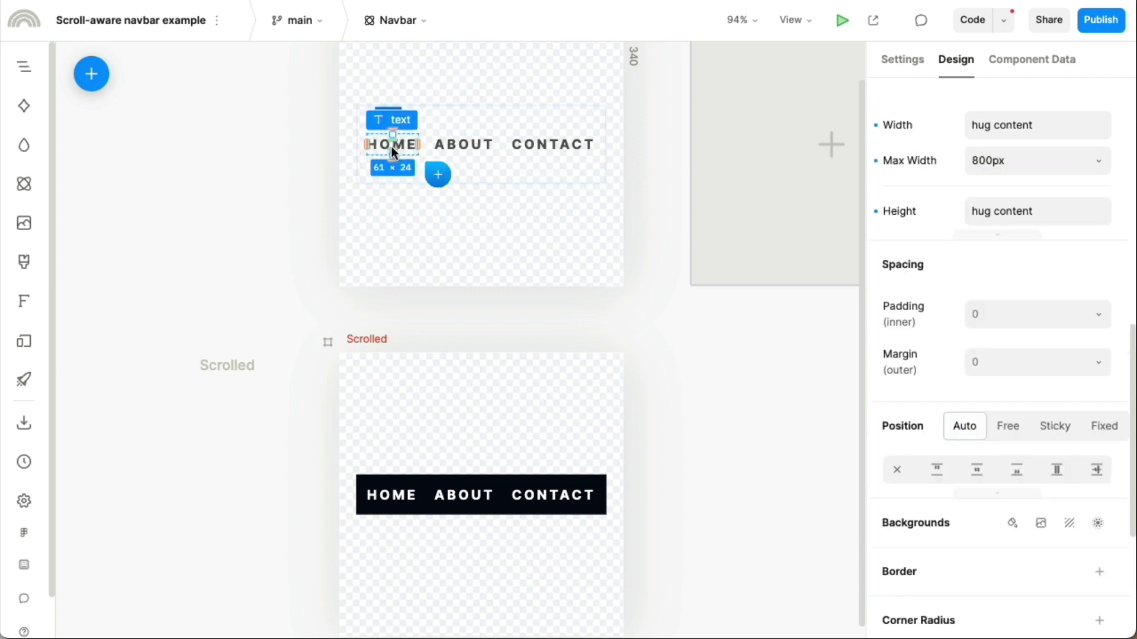
scroll(943, 545, down, 5)
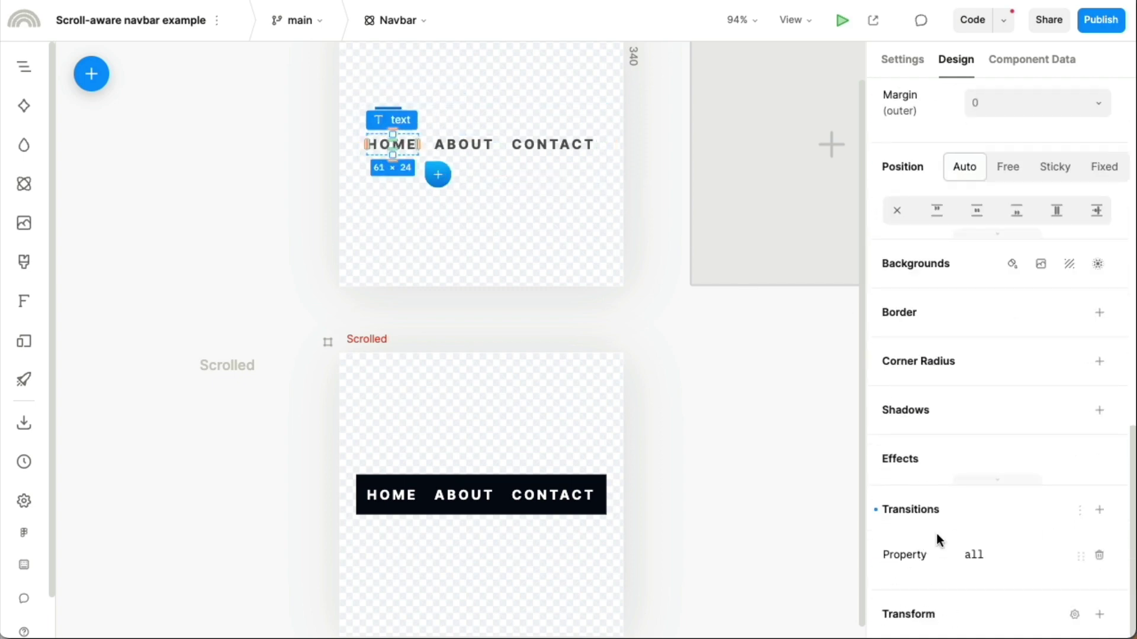
scroll(936, 533, up, 7)
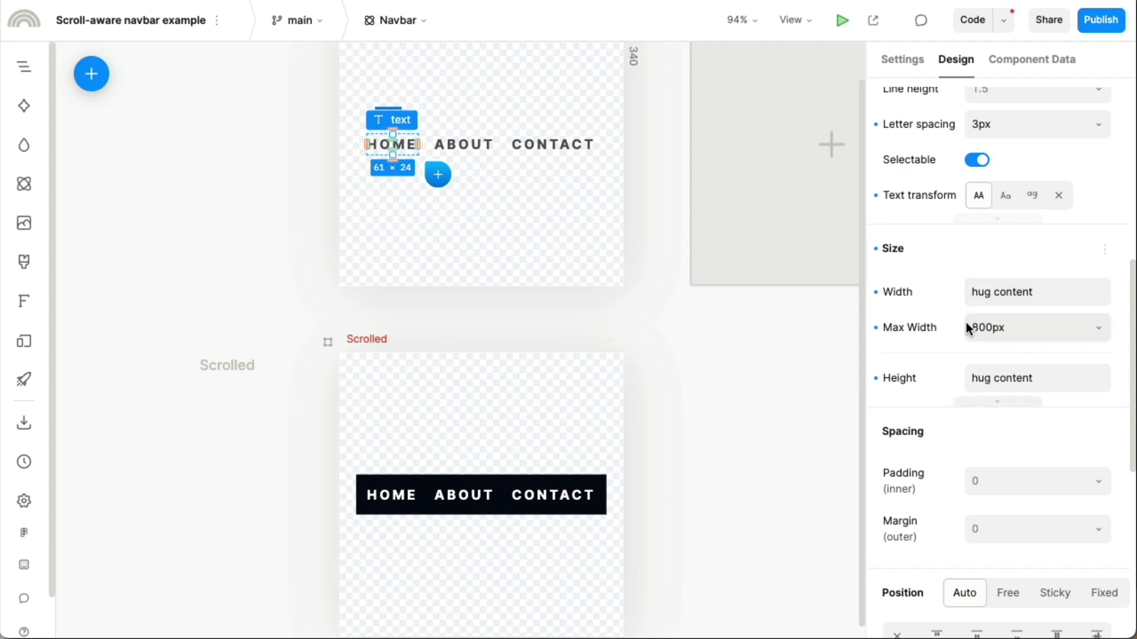
scroll(965, 322, up, 5)
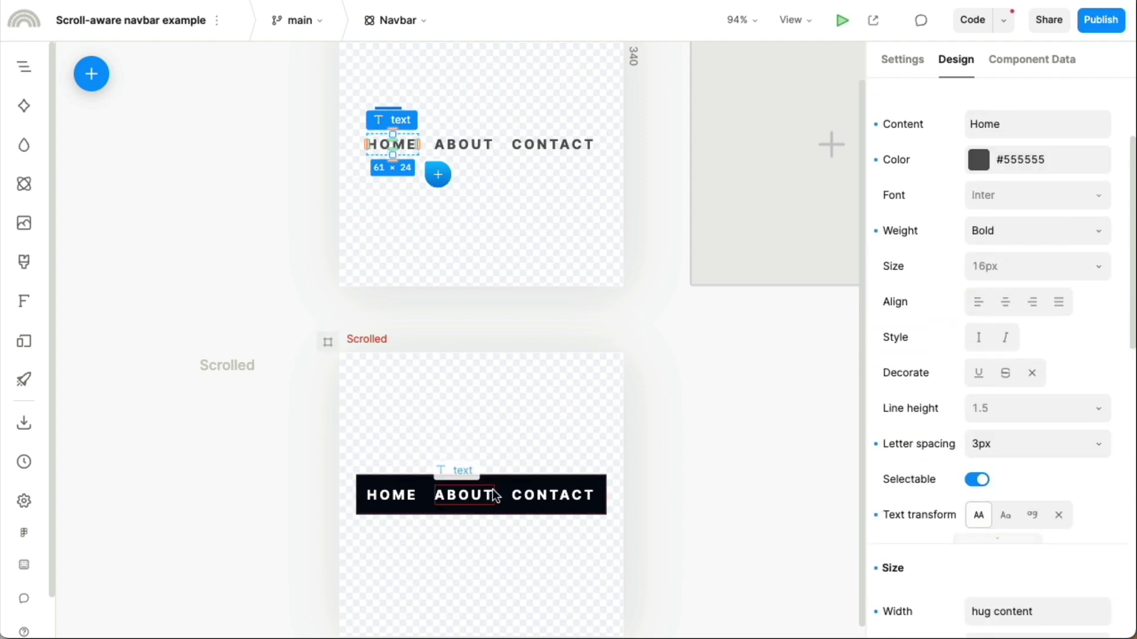
click(391, 495)
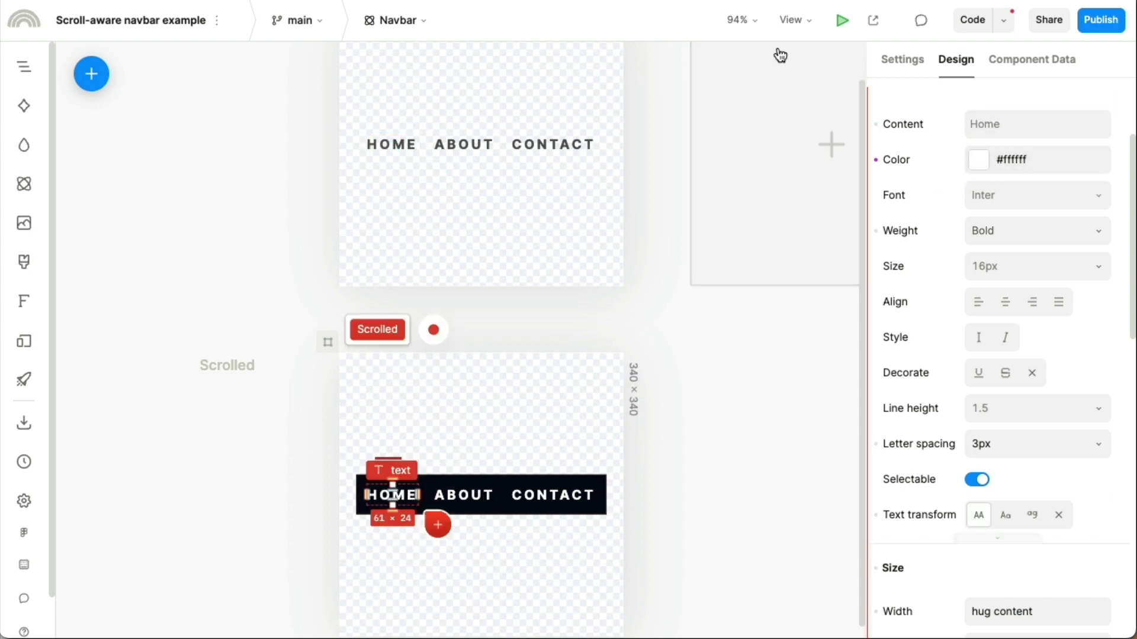
Preview the Navbar component, toggling between its Scrolled and Base variants, ending on Base.
click(841, 22)
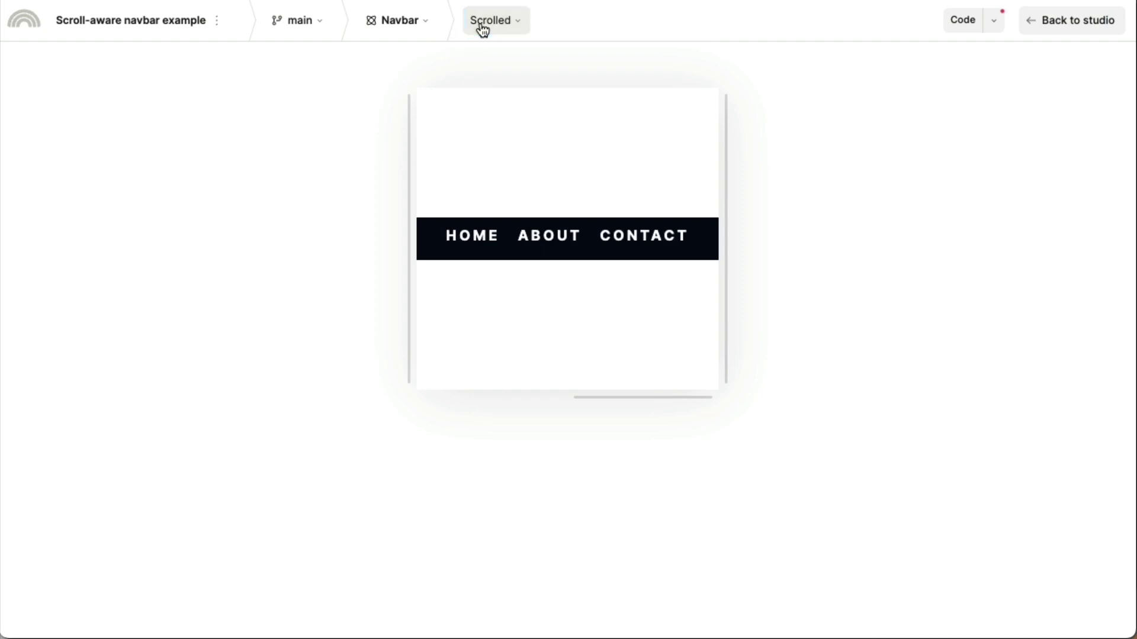
click(483, 22)
click(500, 114)
click(501, 115)
click(501, 115)
Return to the studio and open the Homepage page.
click(1040, 30)
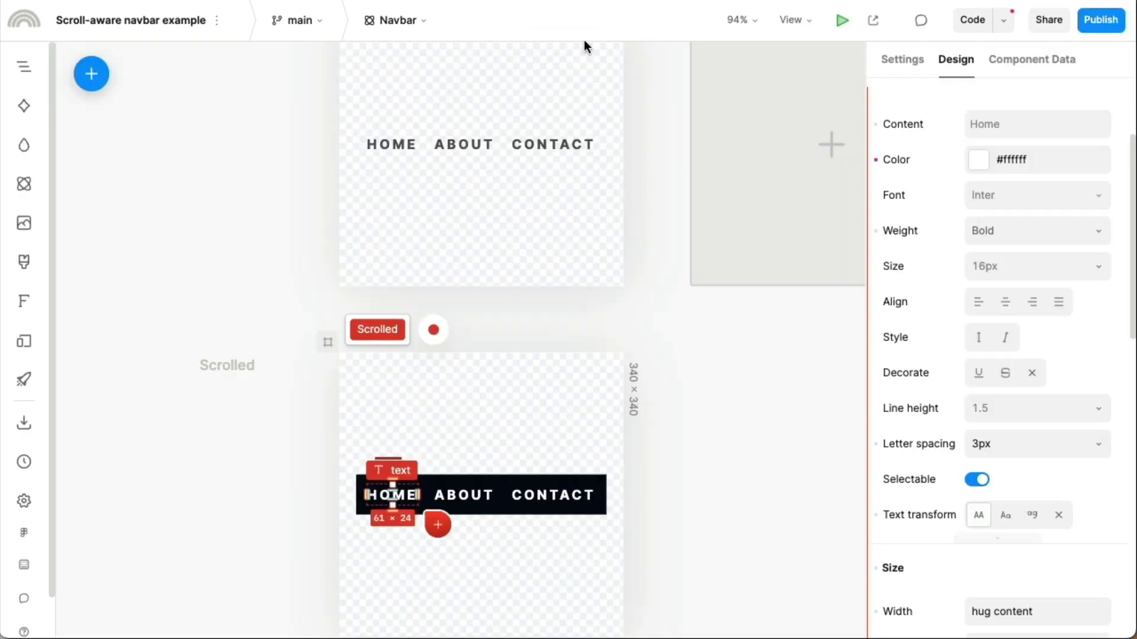
click(416, 22)
click(407, 123)
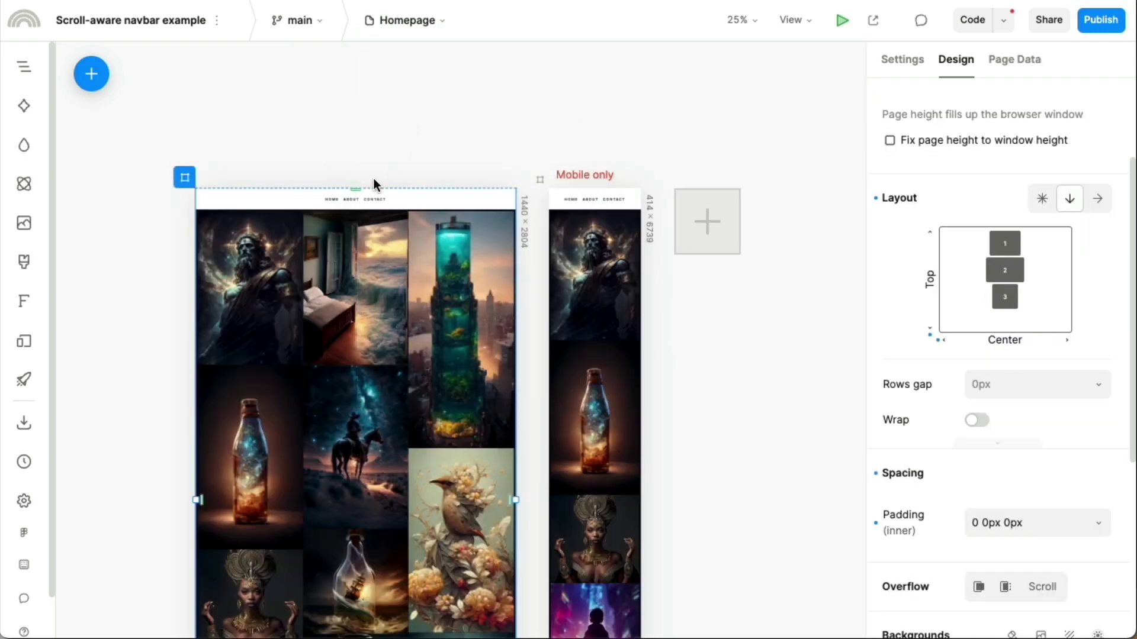
scroll(367, 180, up, 5)
scroll(426, 192, left, 1)
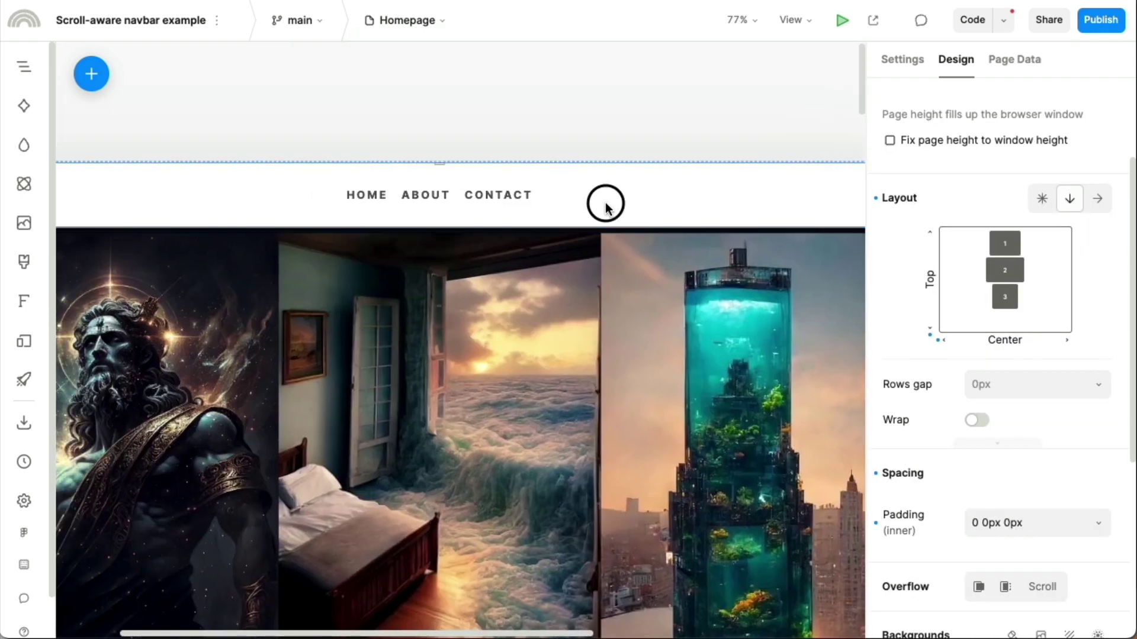
Select the Homepage navbar, show its Settings, and zoom the canvas to 100%.
click(607, 205)
click(894, 58)
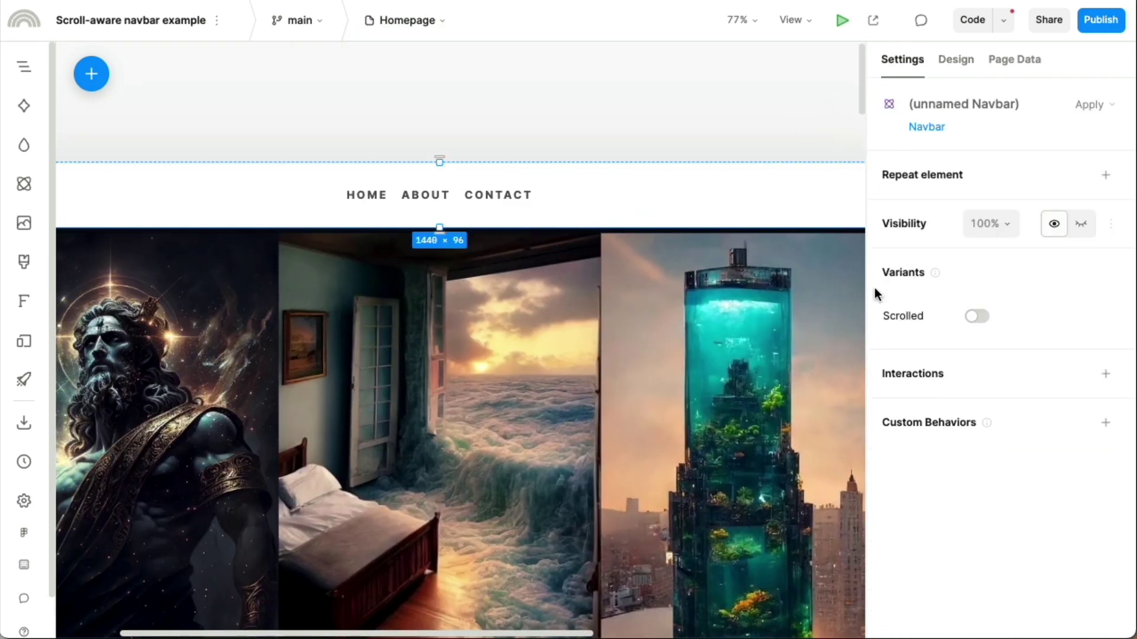
scroll(797, 258, up, 1)
scroll(797, 258, left, 2)
key(shift+0)
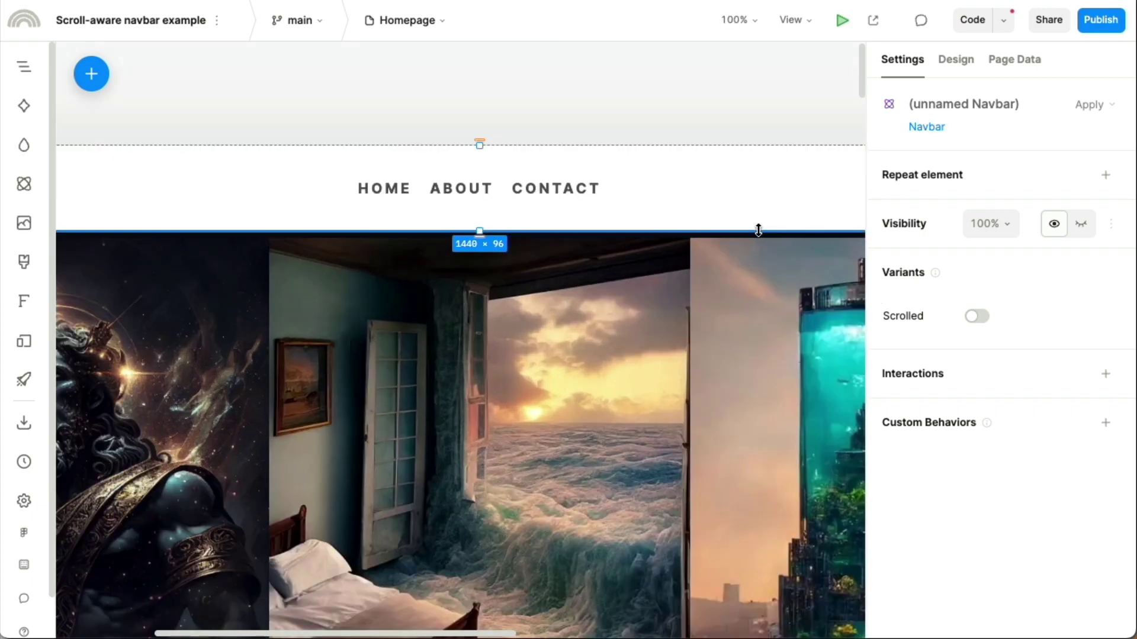
Toggle the navbar's Scrolled variant on and off several times, leaving it off.
click(971, 314)
click(973, 315)
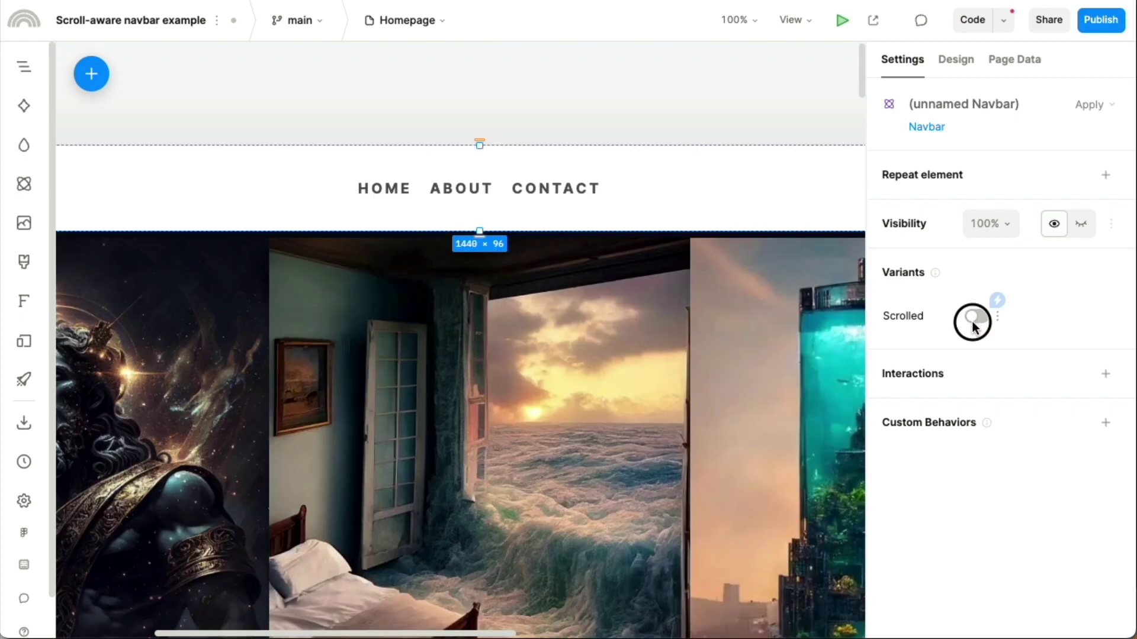
click(972, 318)
click(971, 318)
click(971, 317)
click(971, 318)
mouse_move(997, 307)
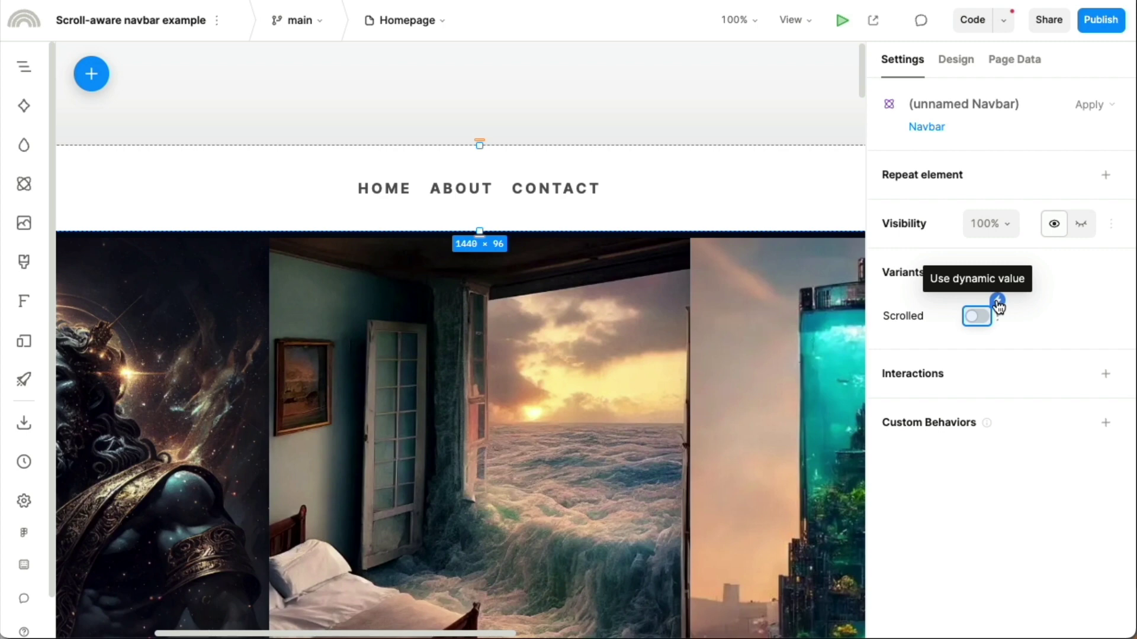
Bind the navbar's Scrolled variant to isScrolled via Select data and save.
click(997, 302)
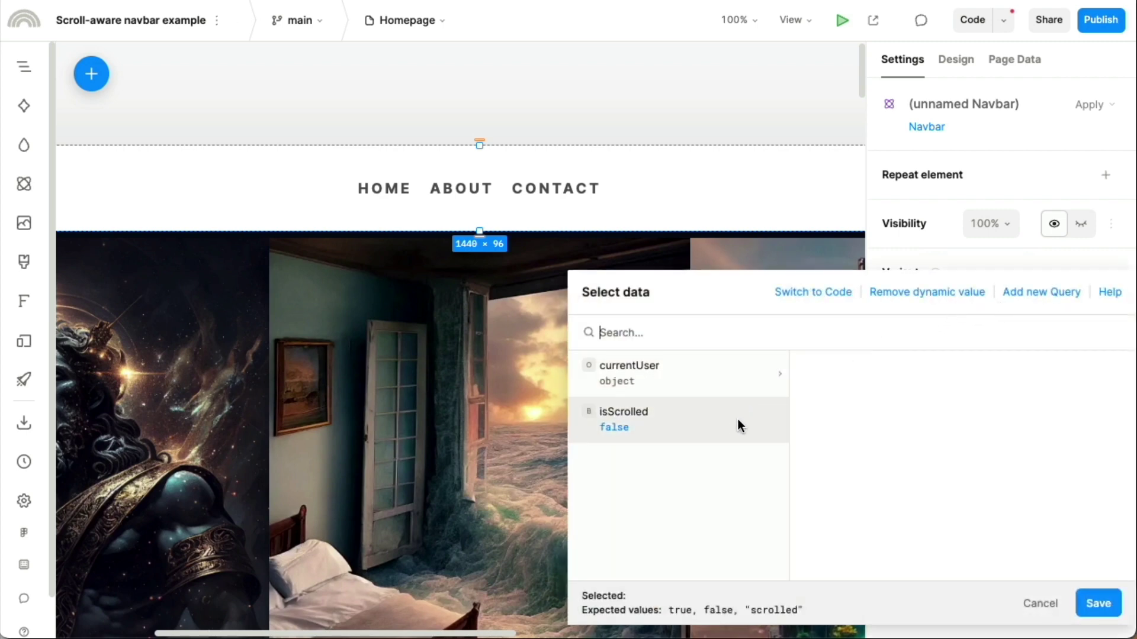
click(688, 431)
click(1091, 603)
Preview the Homepage, scroll down and up to watch the navbar, then return to the editor.
click(847, 26)
scroll(815, 254, down, 5)
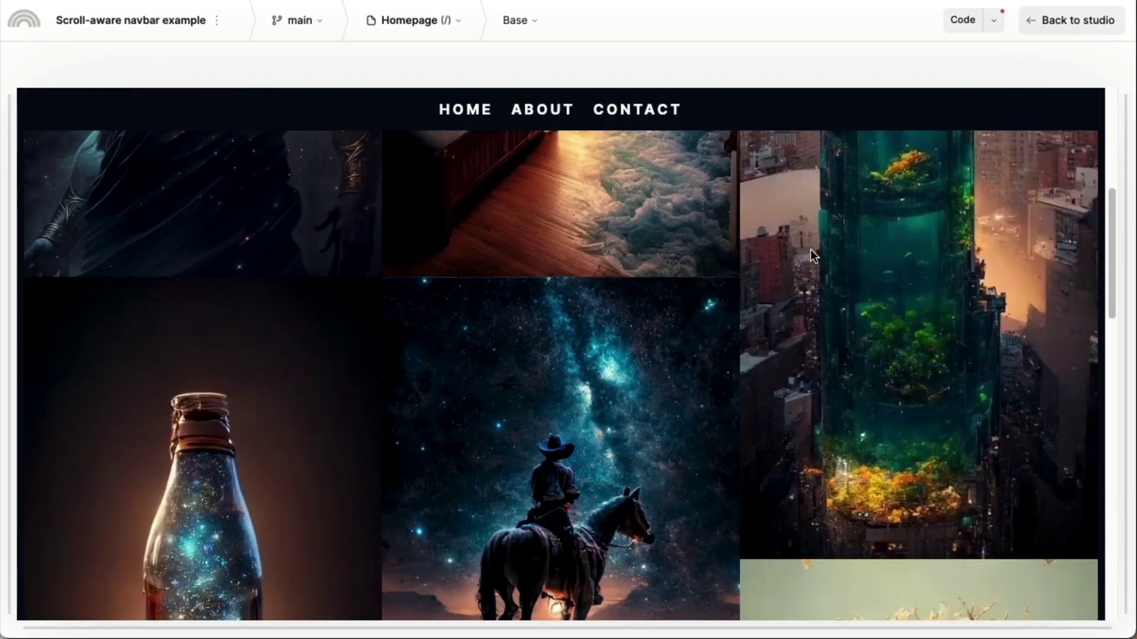
scroll(812, 250, up, 5)
scroll(811, 250, down, 5)
scroll(811, 249, up, 5)
click(1072, 20)
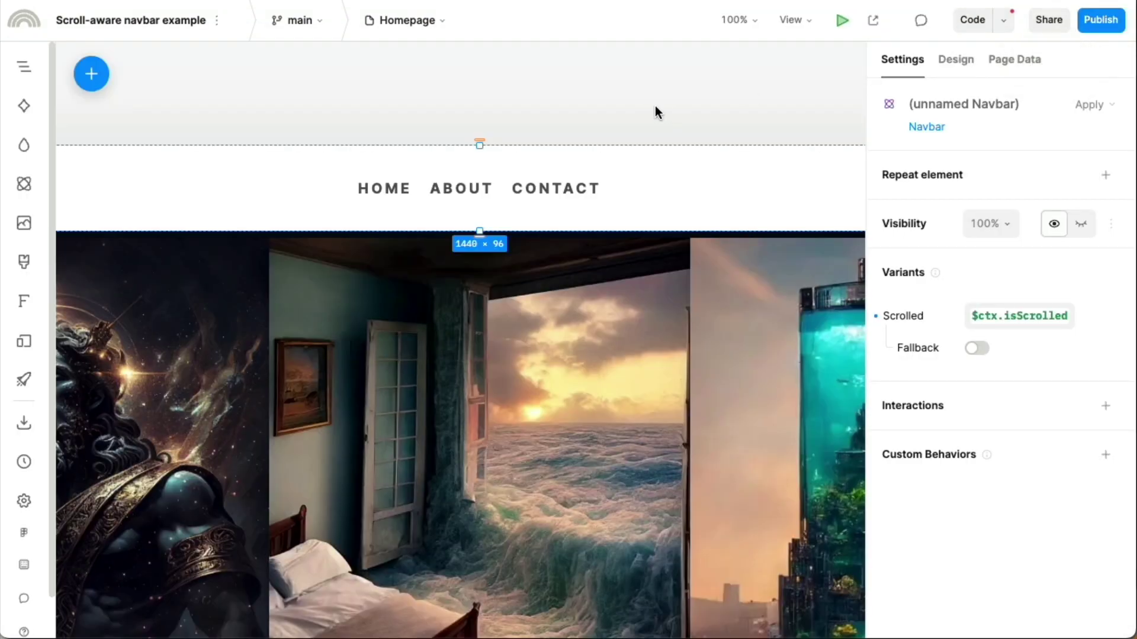
Clear the isScrolled binding from the Homepage navbar, then open Navbar and select its Base frame.
right_click(893, 314)
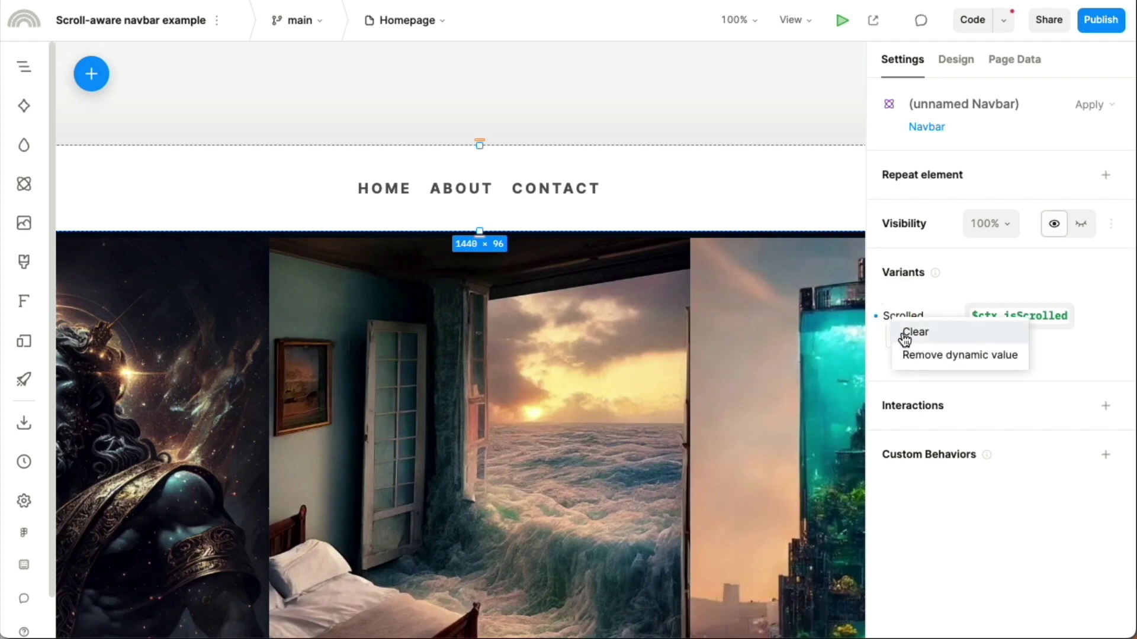
click(905, 334)
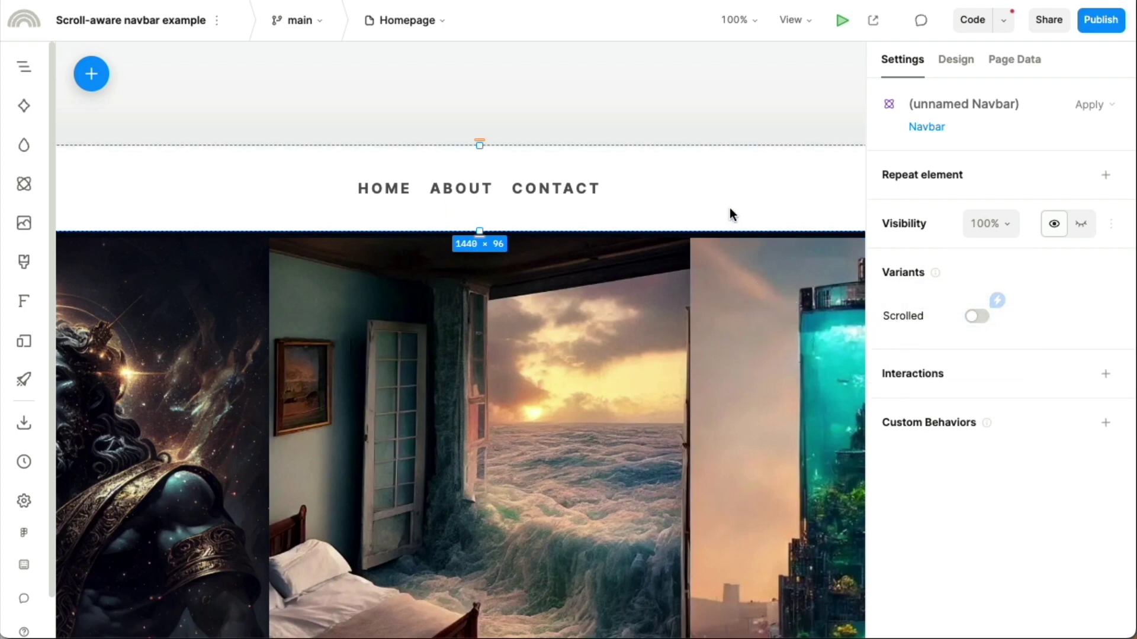
click(412, 21)
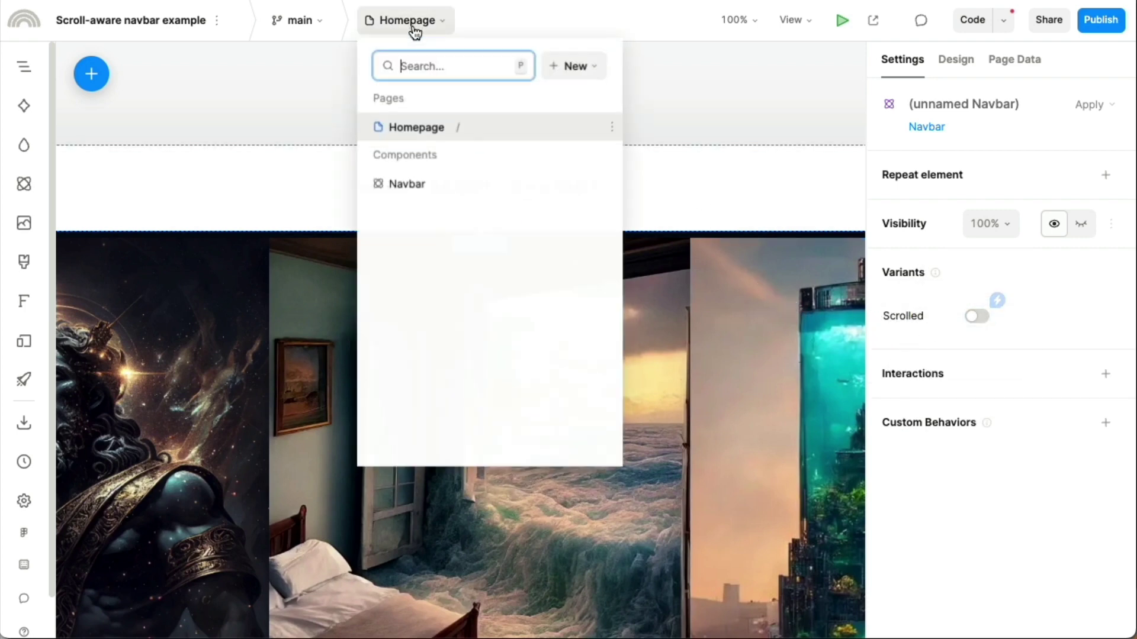
click(411, 185)
scroll(450, 204, up, 2)
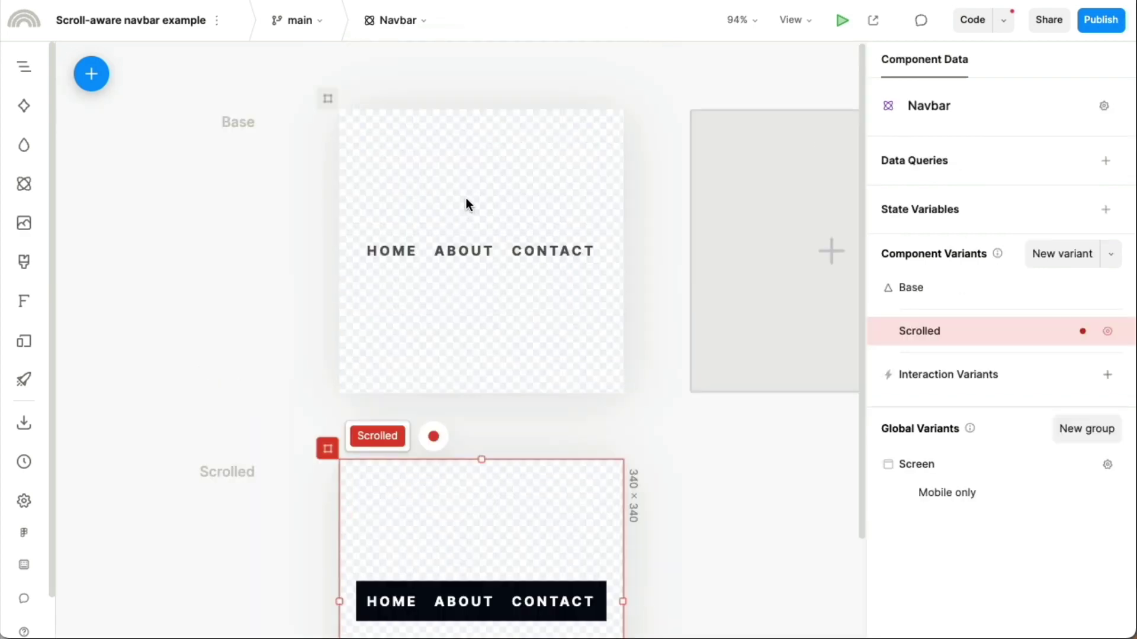
click(466, 202)
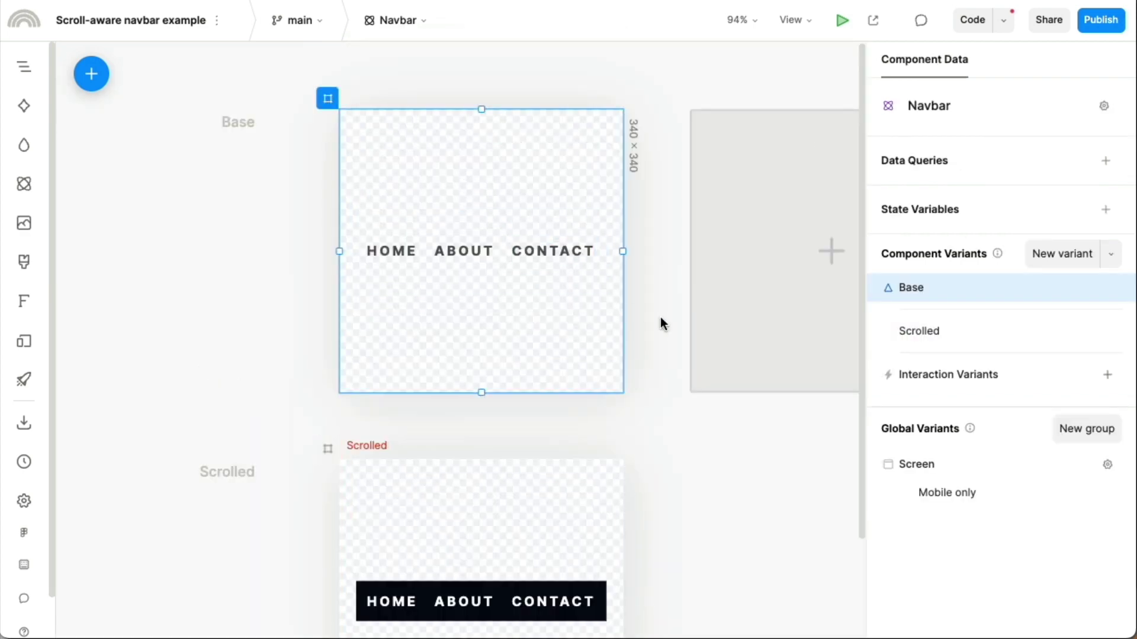
mouse_move(957, 339)
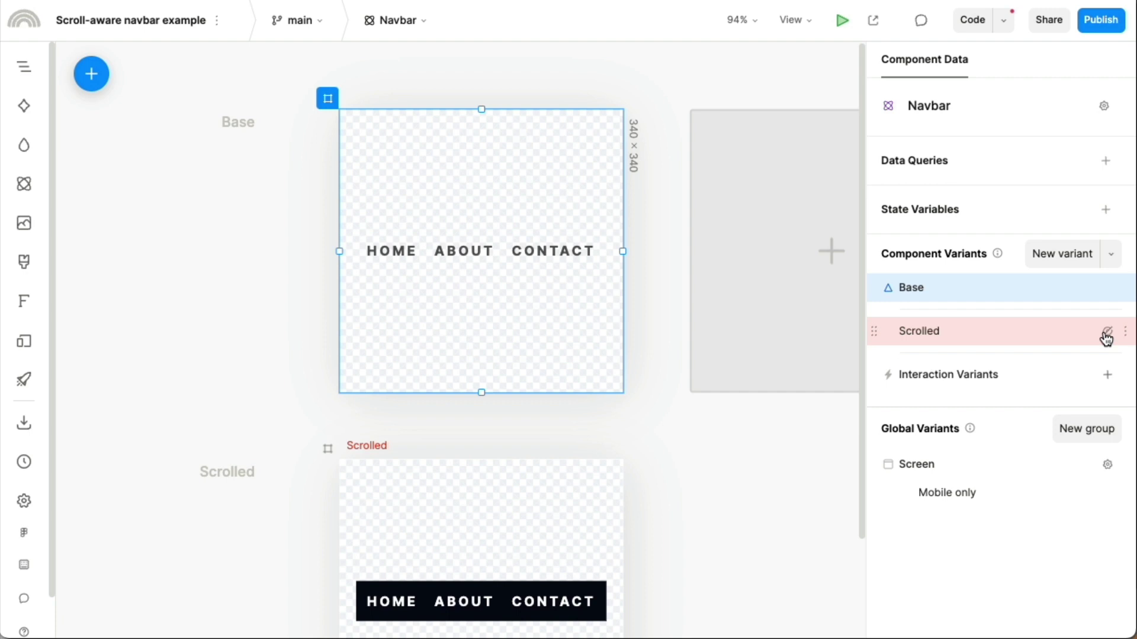
Set the Navbar's Scrolled variant to the dynamic value $ctx.isScrolled, replacing undefined, and save.
click(1124, 334)
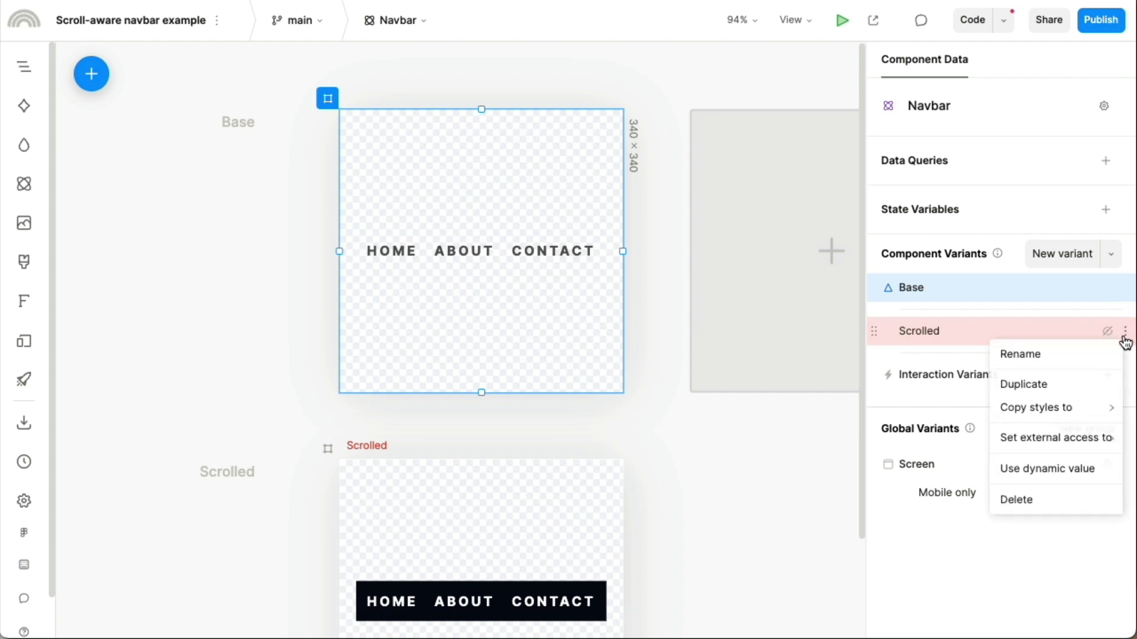
click(1077, 471)
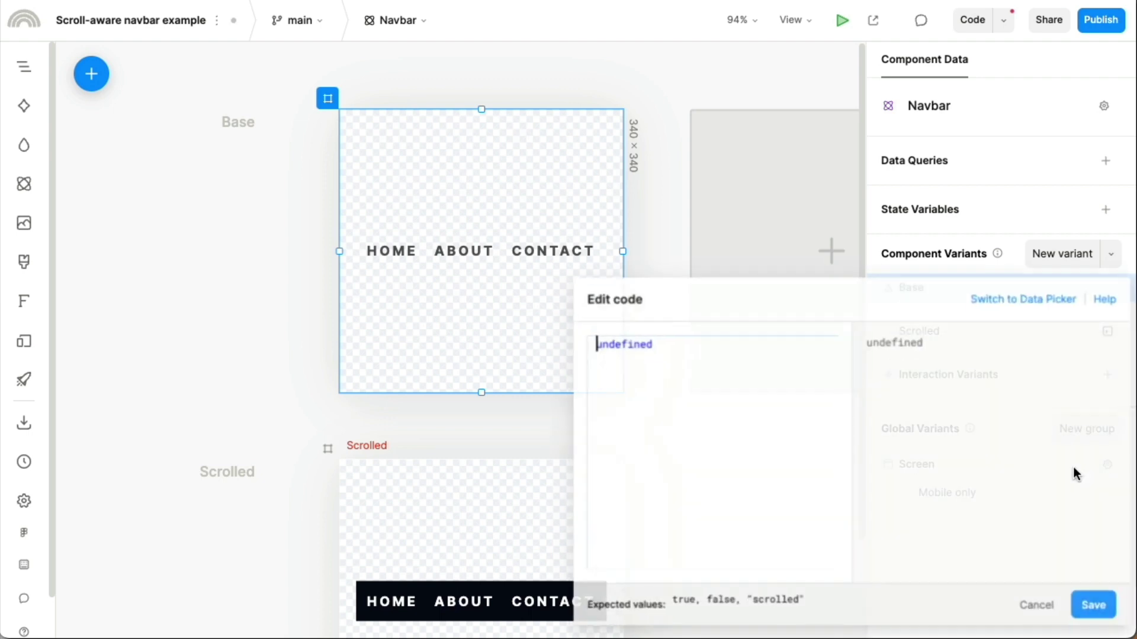
double_click(791, 390)
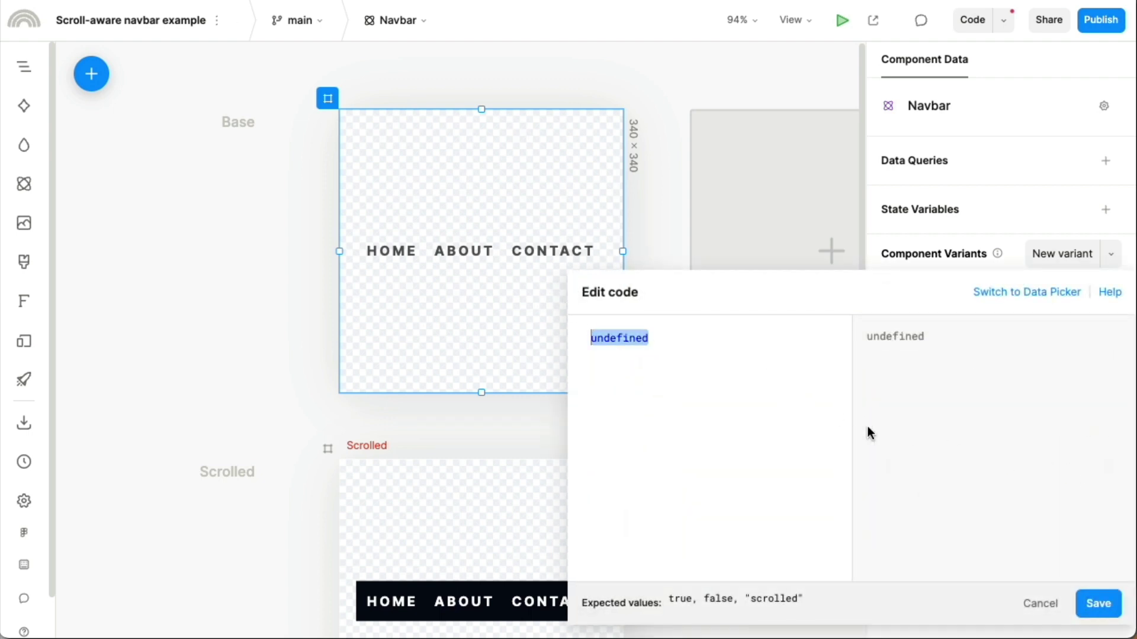
text($ctx.isScrolled)
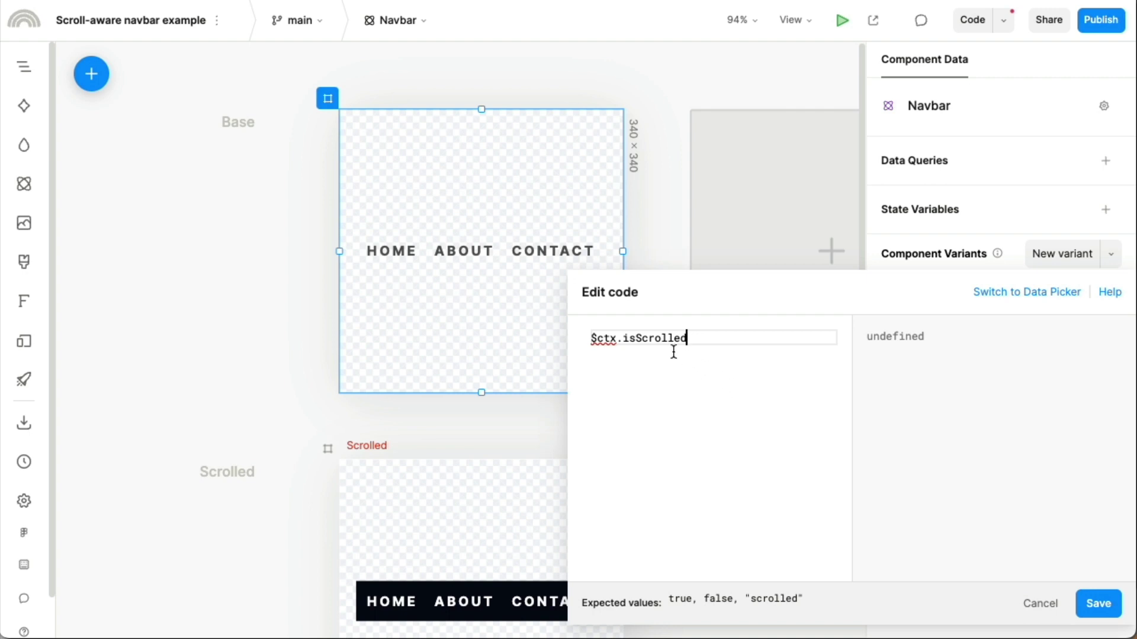
triple_click(591, 340)
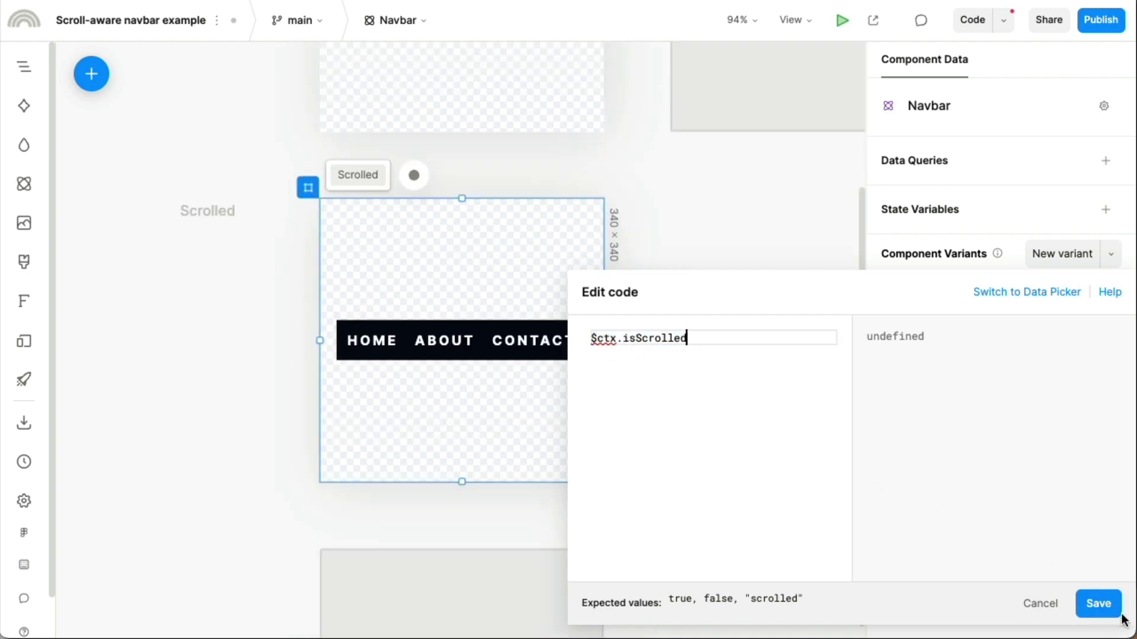
click(1098, 604)
Open Homepage, preview and scroll to watch the navbar darken, then return and select the navbar.
click(418, 37)
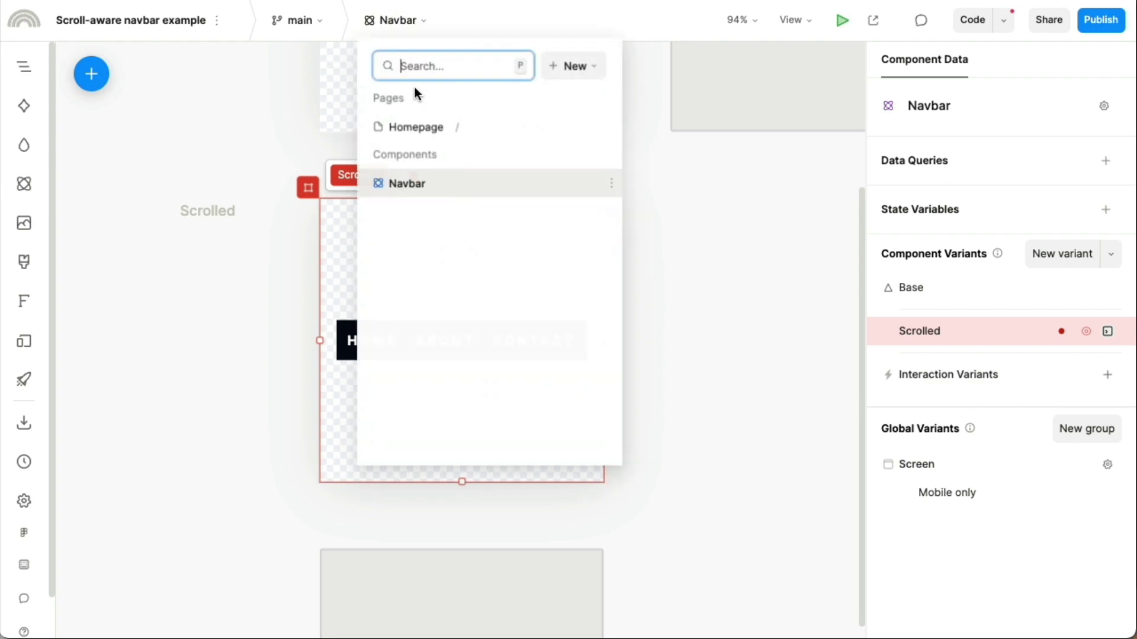
click(425, 128)
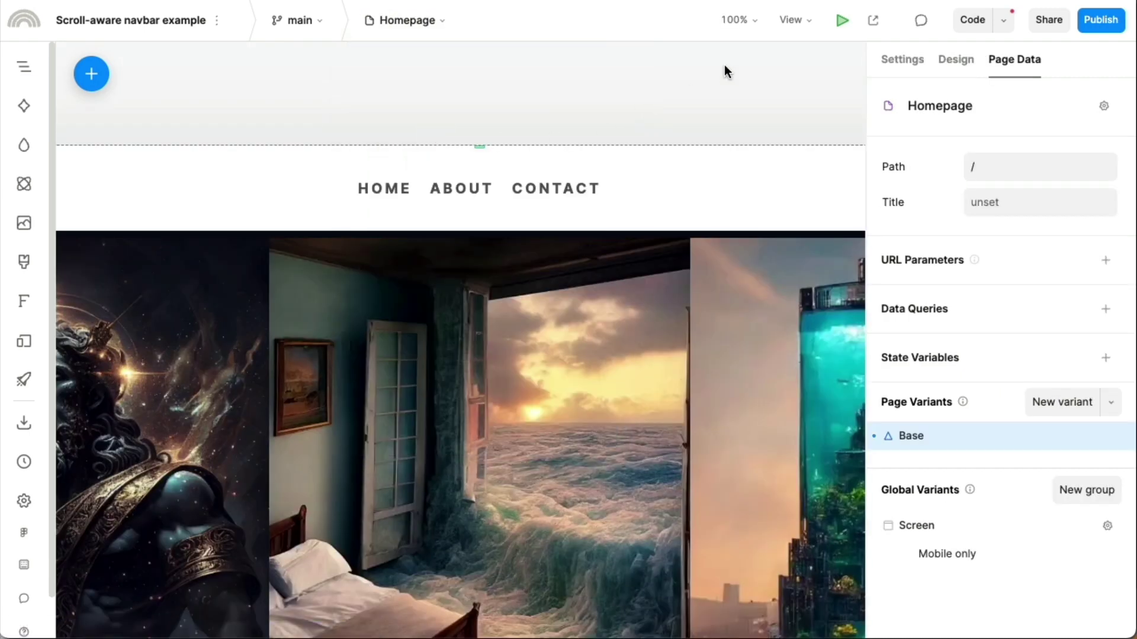
click(841, 21)
scroll(951, 443, down, 4)
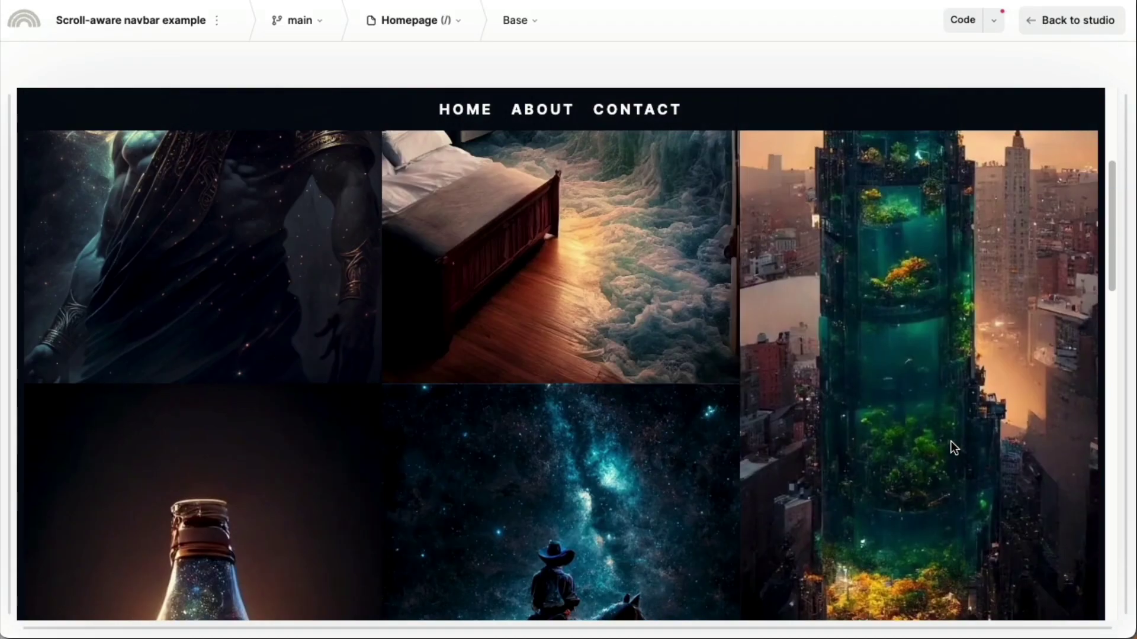
scroll(951, 442, up, 4)
scroll(950, 439, down, 5)
scroll(953, 421, up, 4)
scroll(953, 422, up, 2)
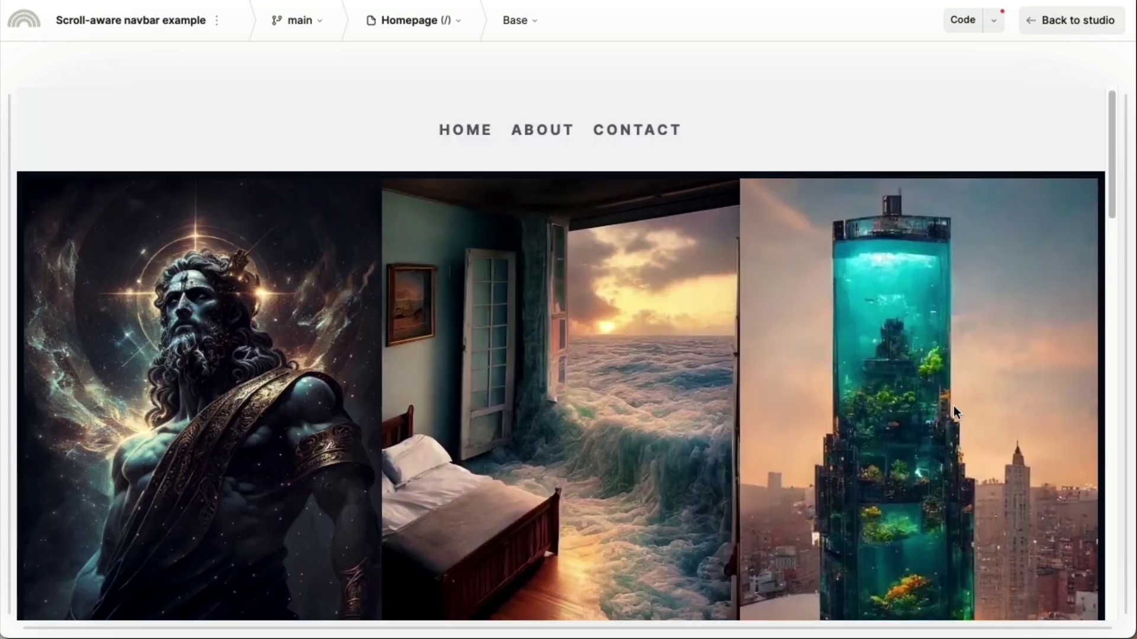
click(1060, 24)
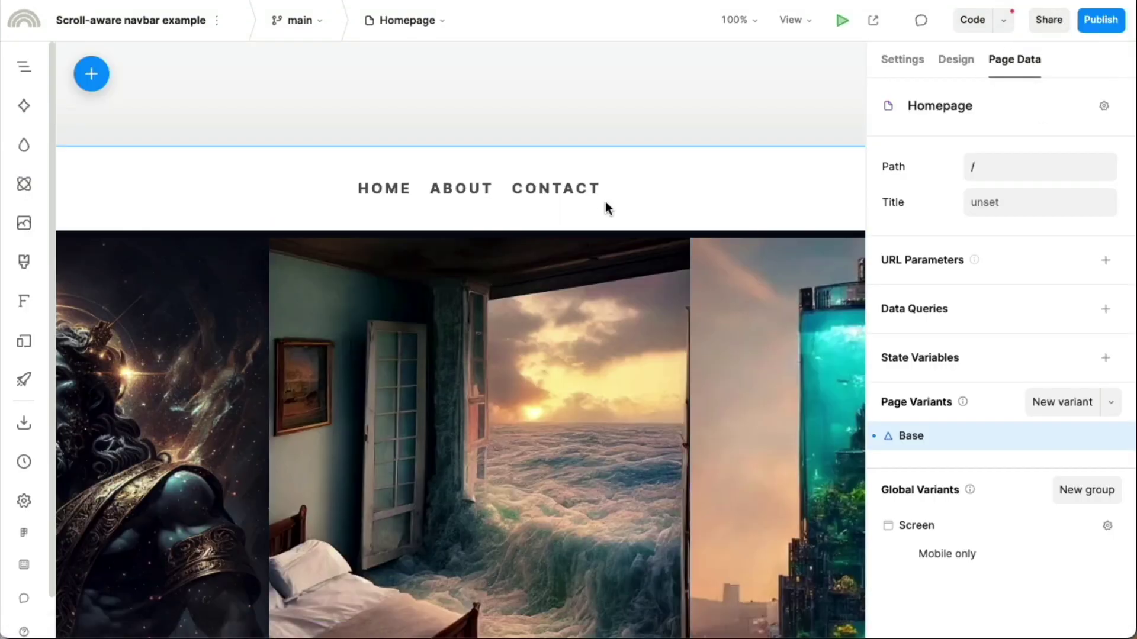
click(705, 206)
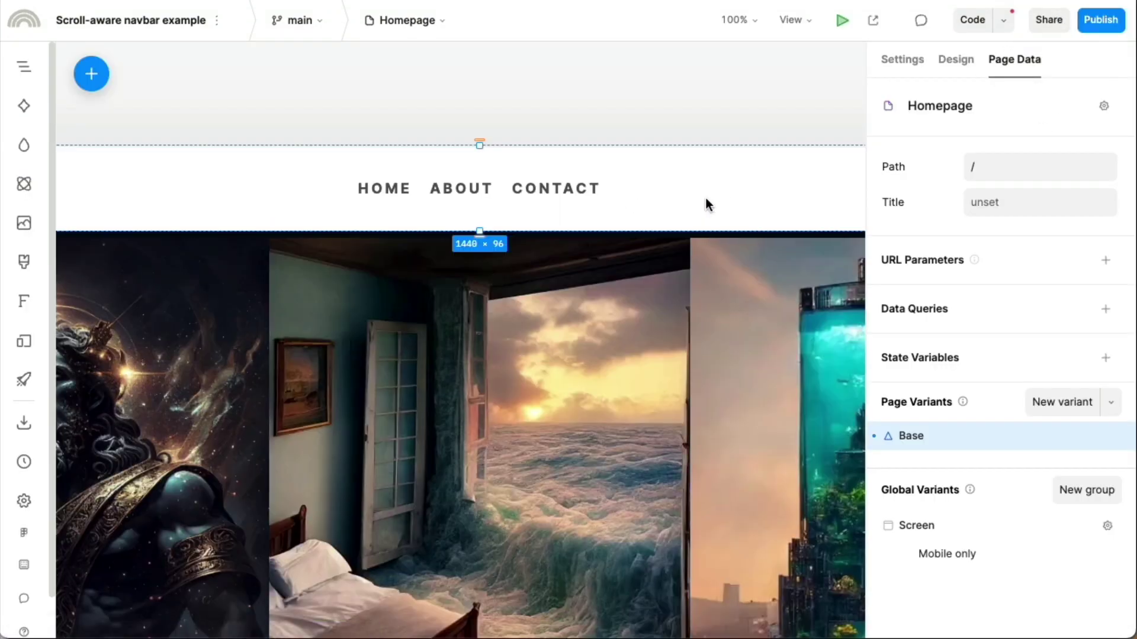
Show the Homepage Navbar instance's settings to confirm its Scrolled variant is off and unbound.
click(889, 62)
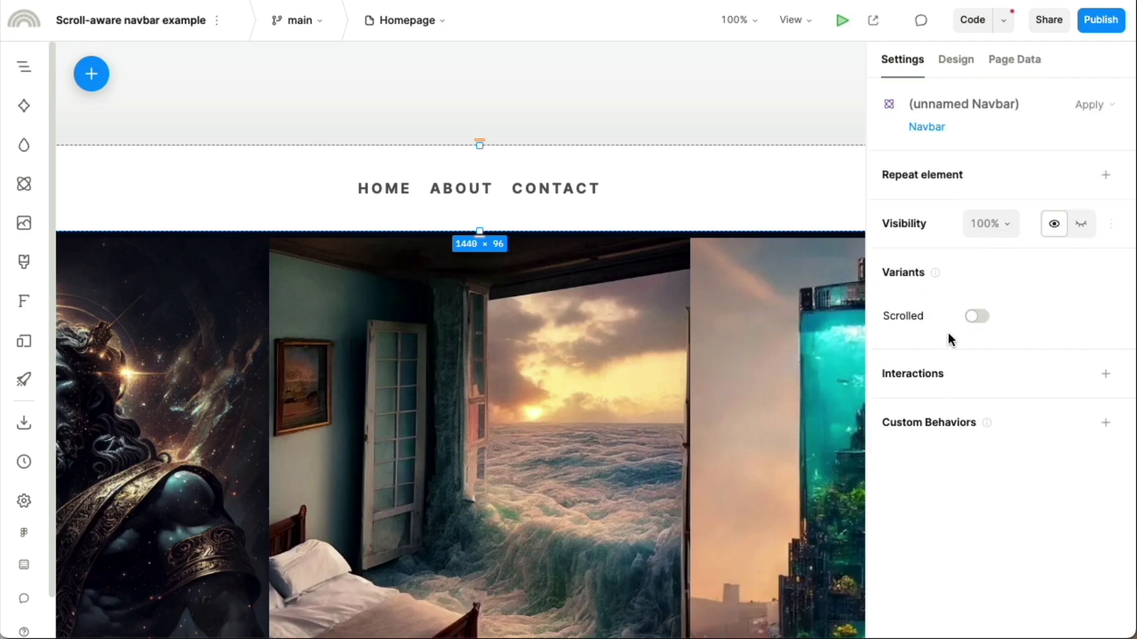